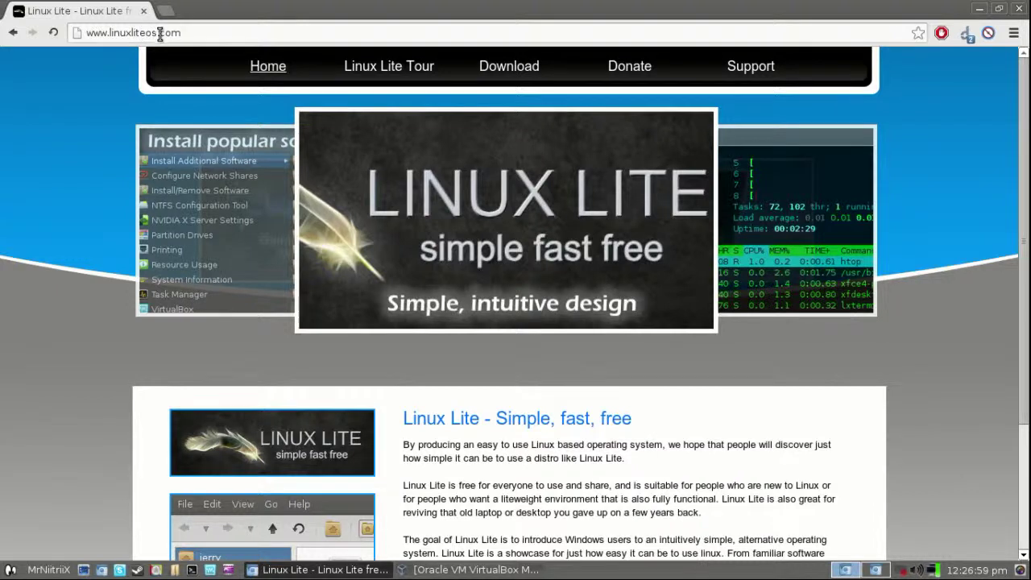
Step: Open the Linux Lite download page and highlight the 32bit/PAE heading and the download link lines
click(509, 67)
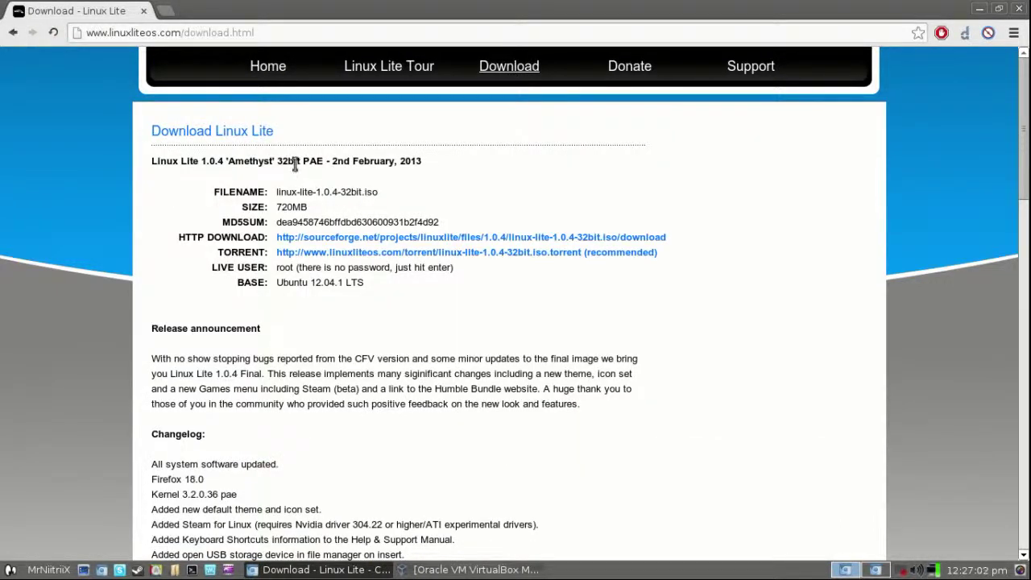
mouse_move(301, 161)
mouse_down()
mouse_move(288, 160)
mouse_move(314, 160)
mouse_move(302, 160)
mouse_up()
click(321, 158)
click(343, 160)
drag(179, 236, 268, 253)
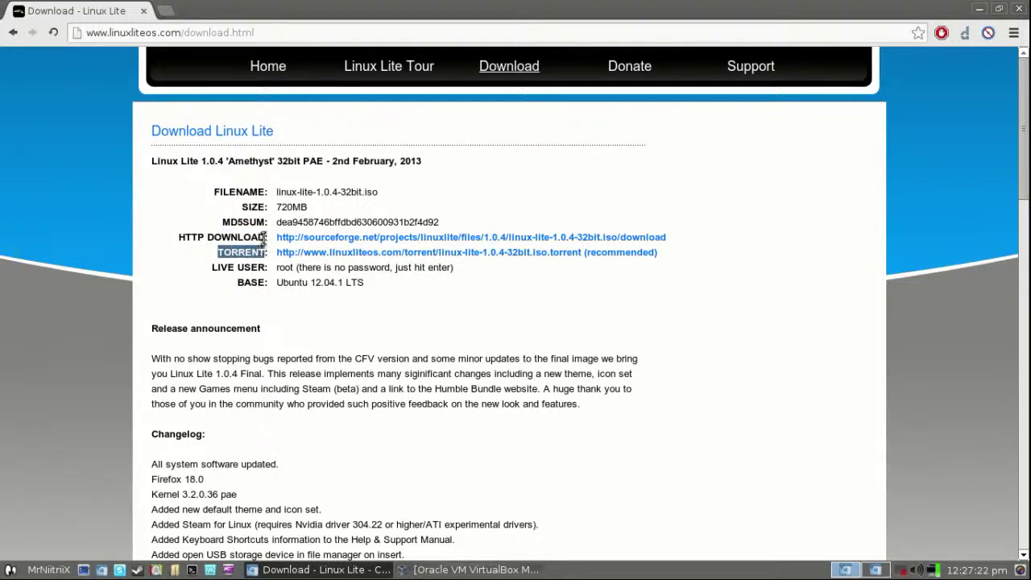
click(280, 222)
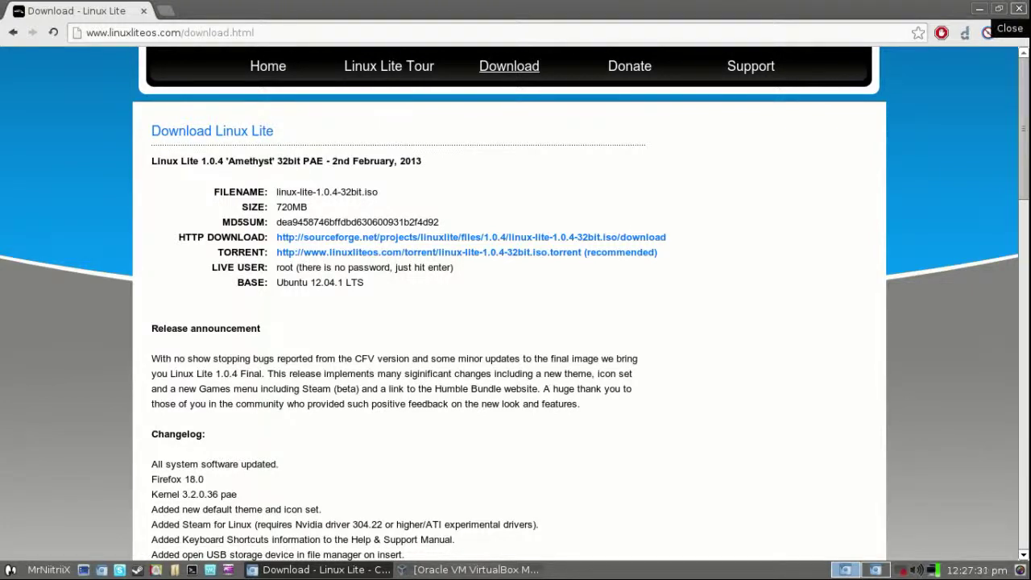
Step: Start the LinuxLite VM, dismiss the start-up disk prompt, then power it off
click(1019, 8)
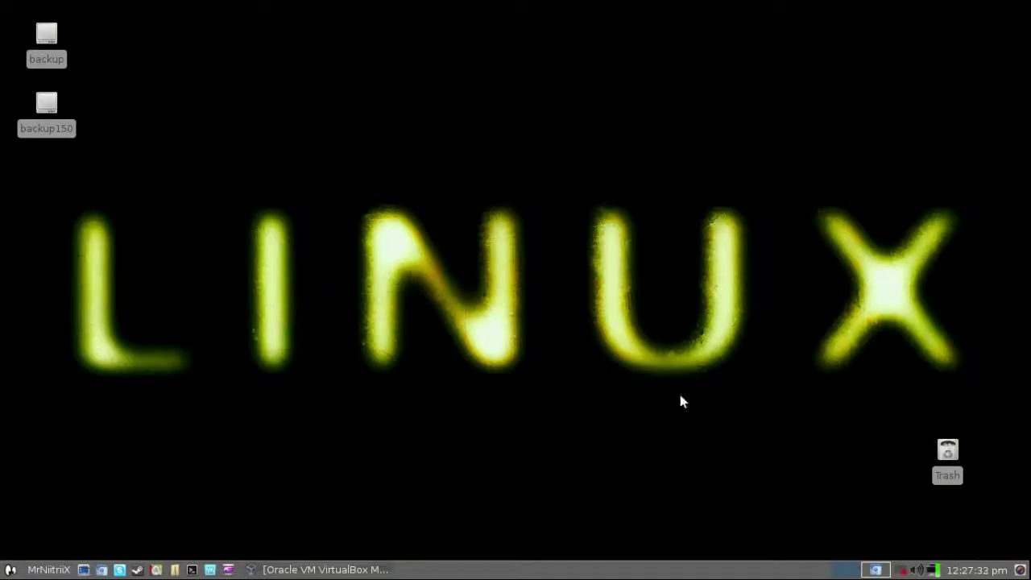
click(330, 568)
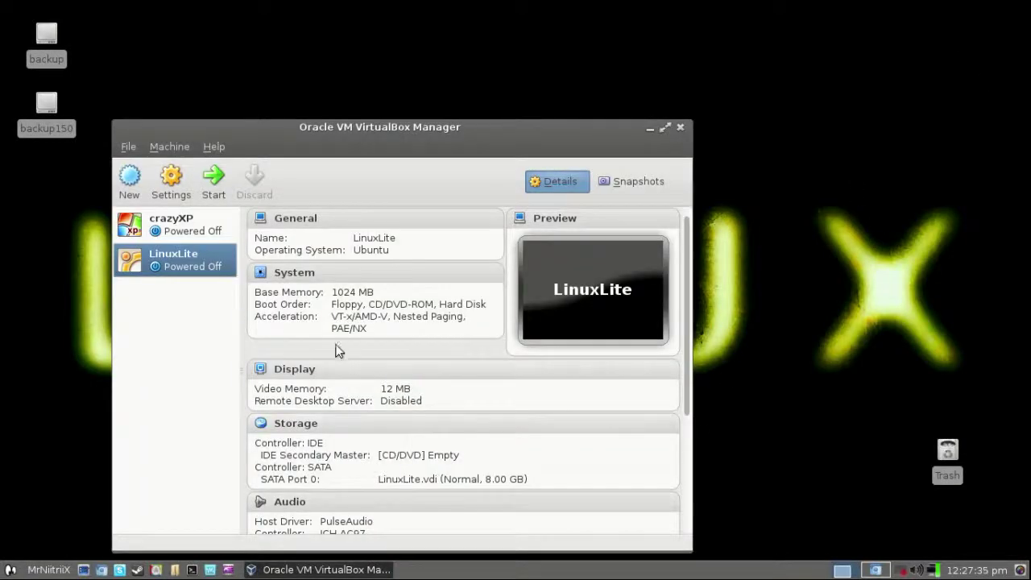
click(209, 181)
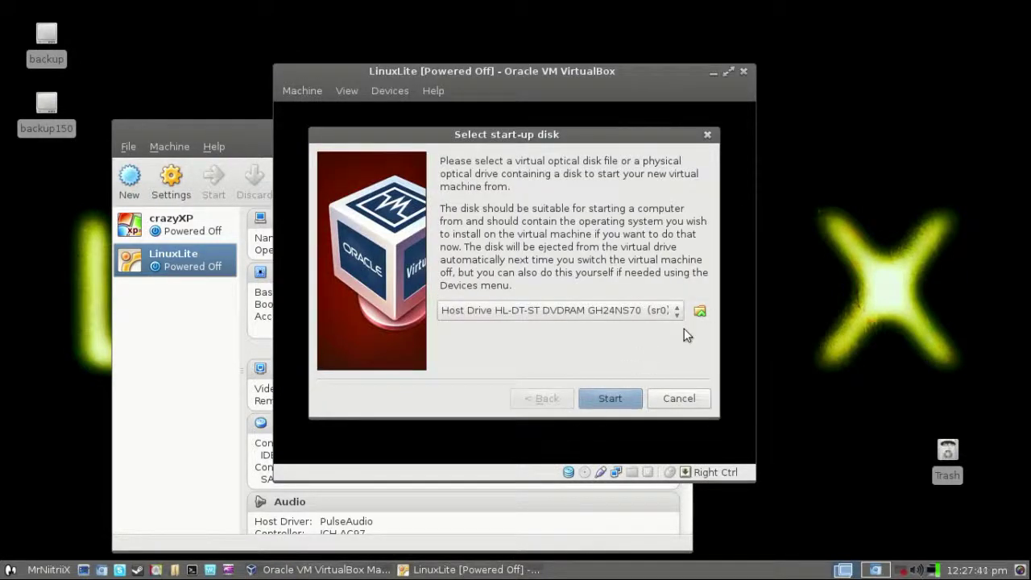
click(672, 397)
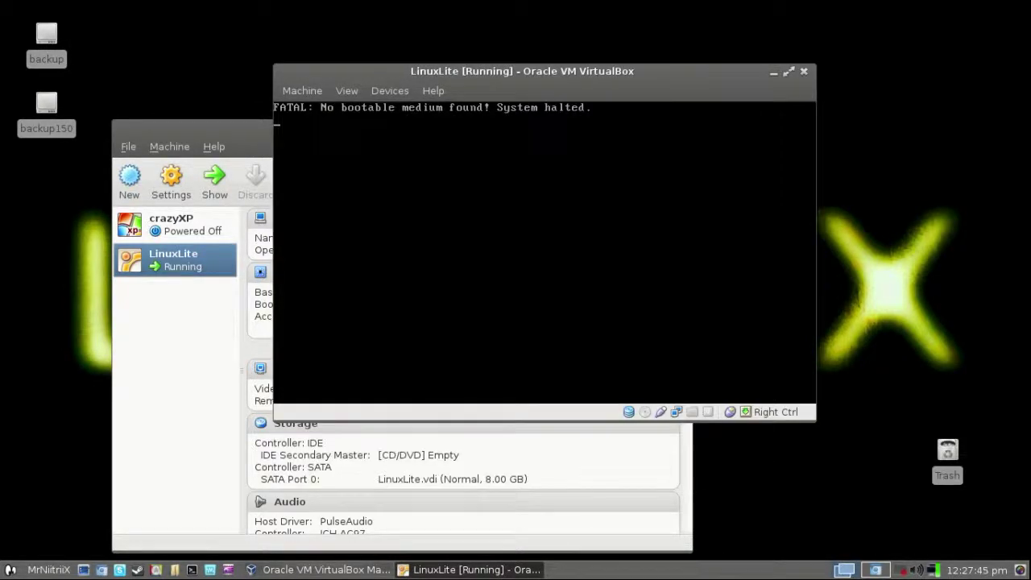
key(ctrl+q)
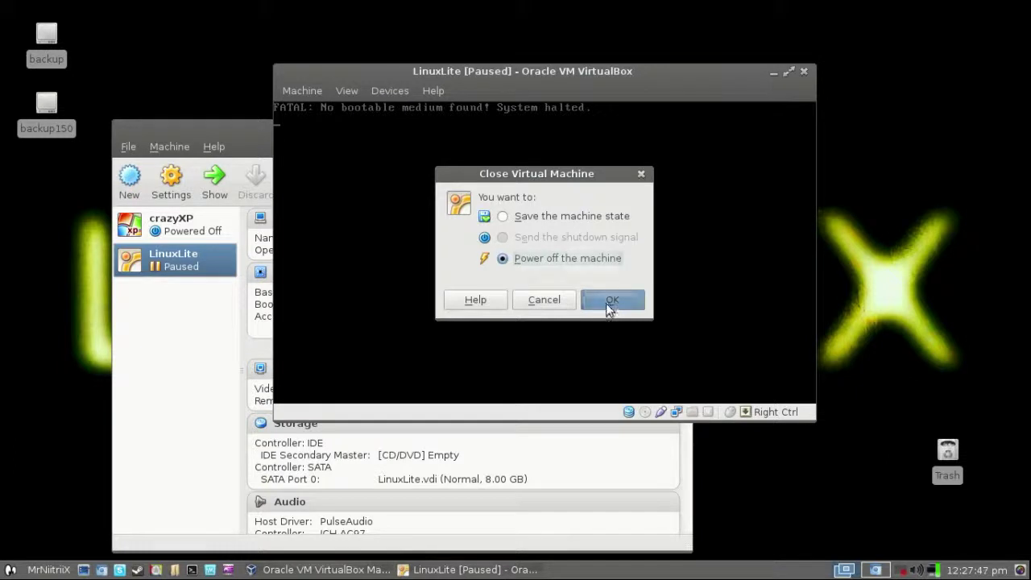
click(610, 305)
Step: In the LinuxLite Storage settings, load linux-lite-1.0.4-32bit.iso into the empty CD/DVD slot and save
right_click(164, 266)
click(218, 278)
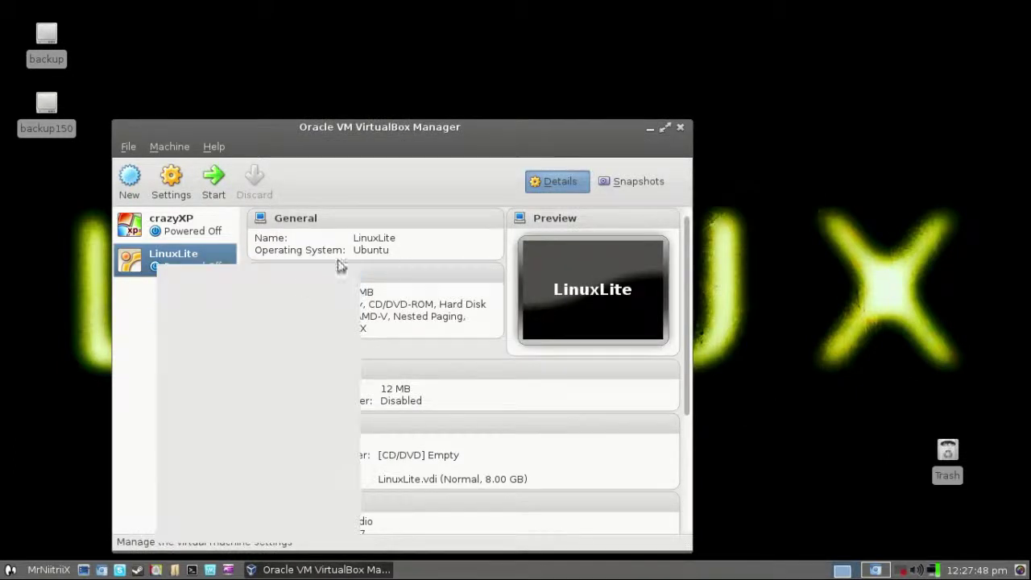
click(201, 219)
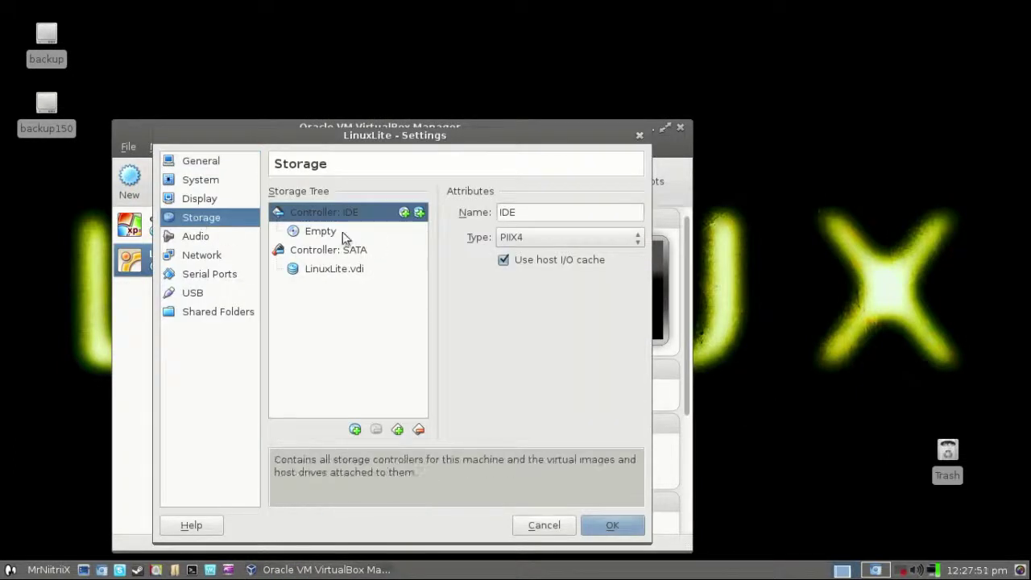
click(320, 231)
click(631, 214)
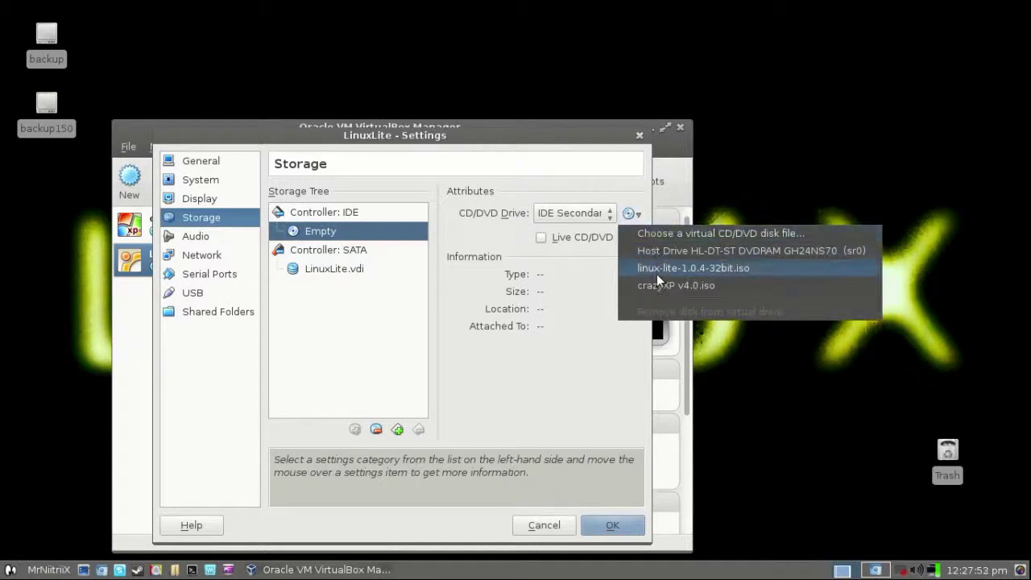
click(658, 274)
click(610, 527)
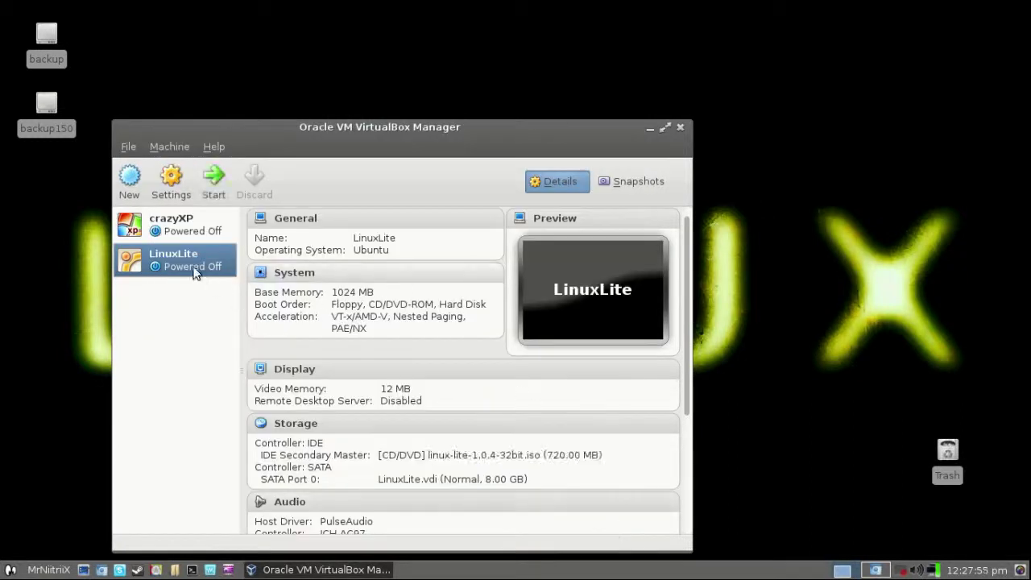
Step: Boot the LinuxLite VM from the ISO and highlight 'Install Linux Lite now' in the boot menu
click(215, 195)
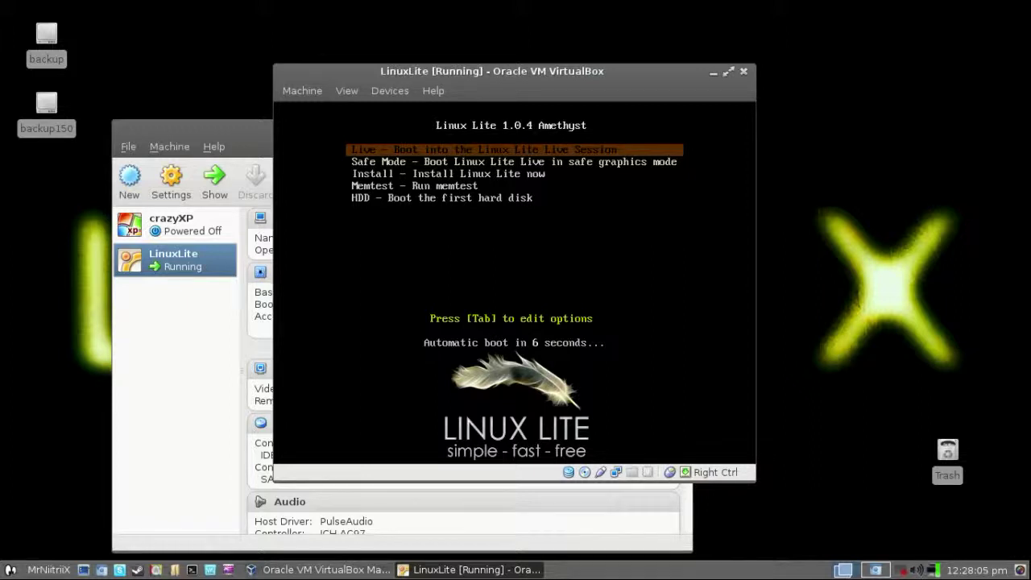
key(Down)
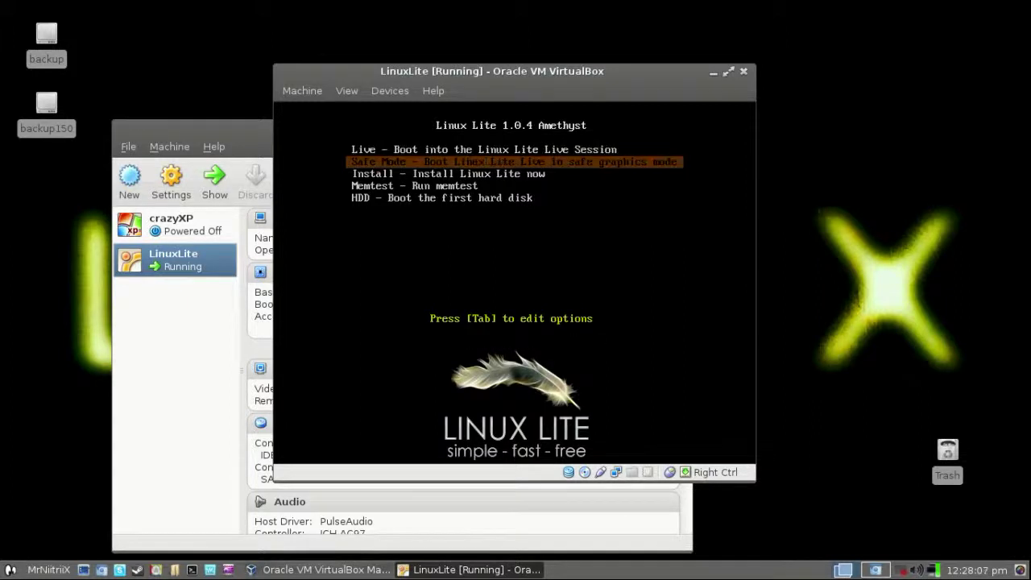
key(Up)
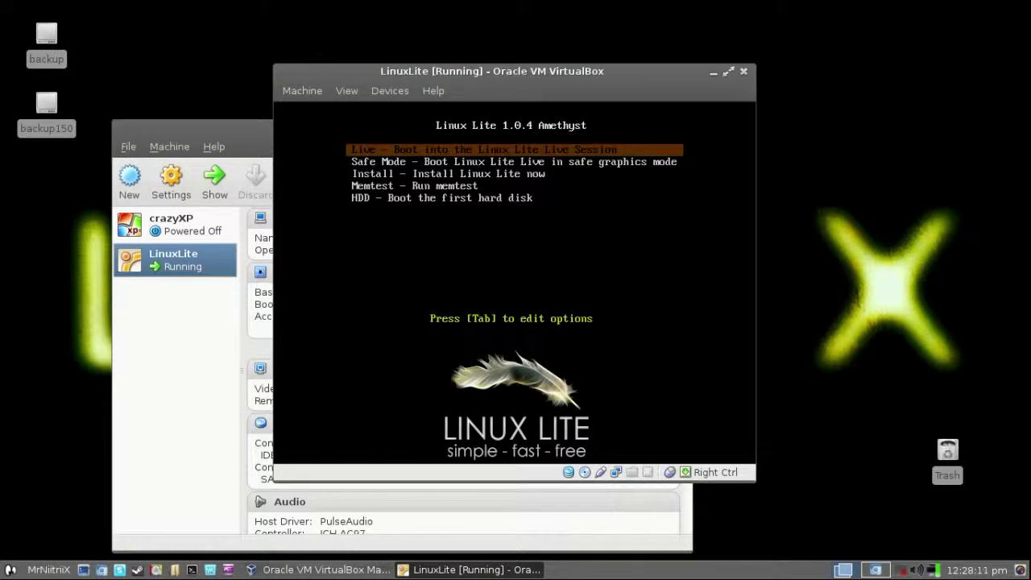
key(Down)
key(Down)
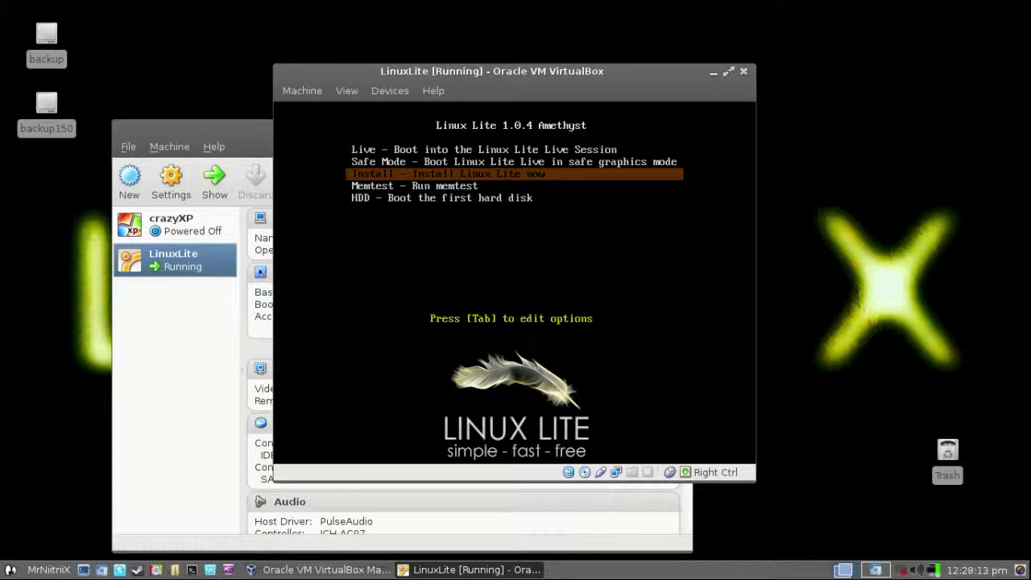
key(Up)
key(Up)
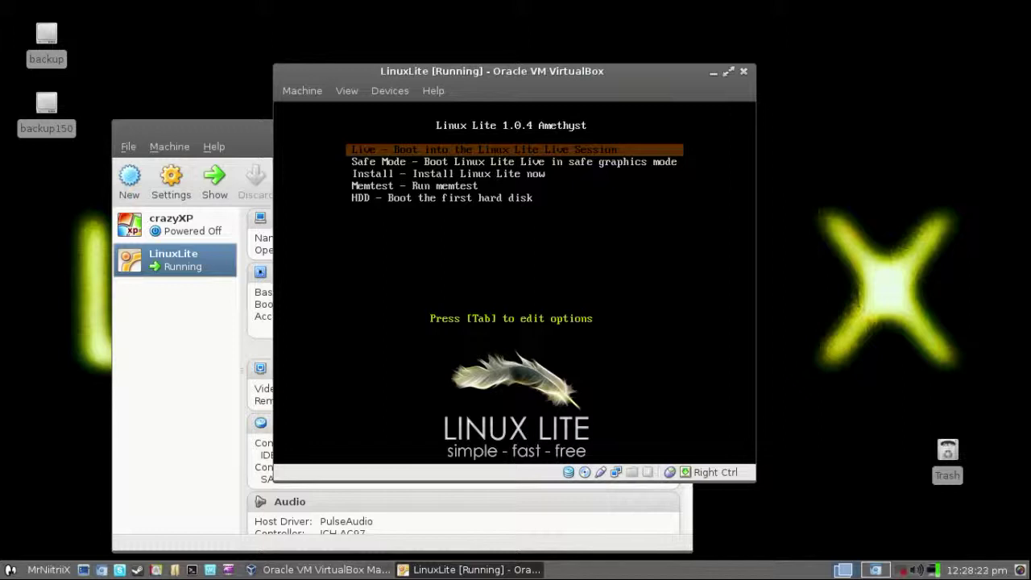
key(Down)
key(Down)
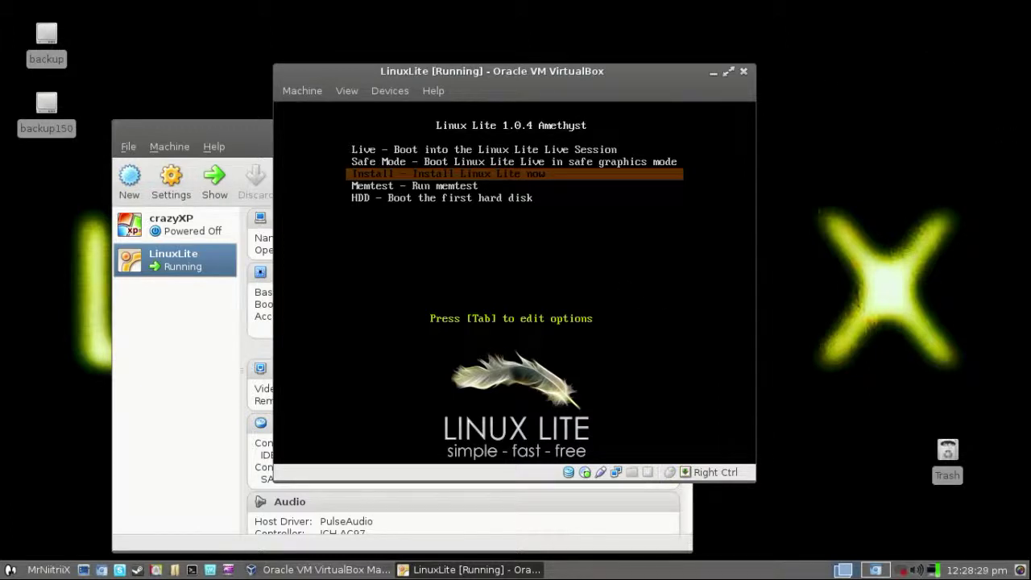
key(super+Up)
Step: Launch the installer, switch the VM to fullscreen, and continue past Welcome with English selected
key(Return)
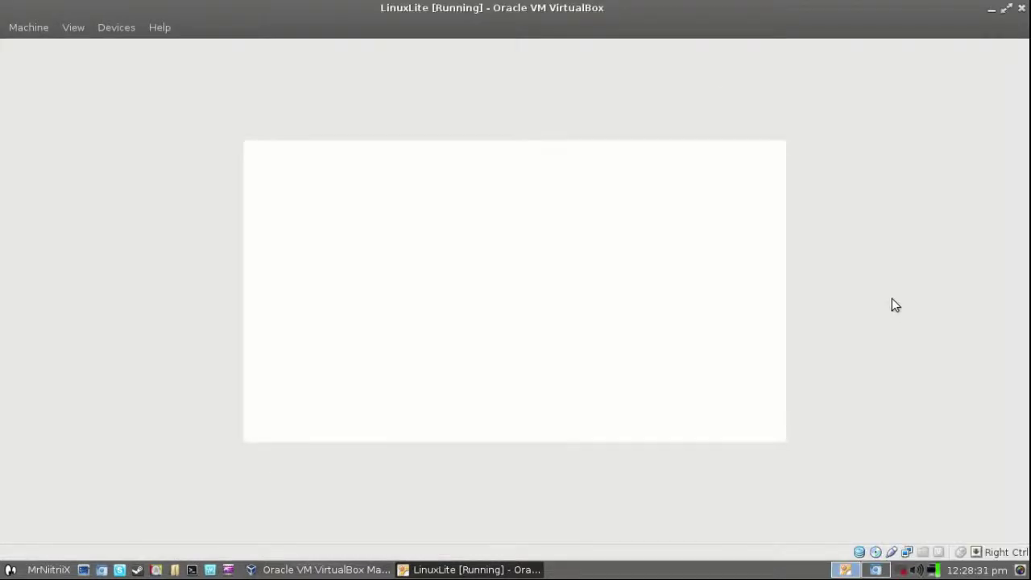
click(115, 27)
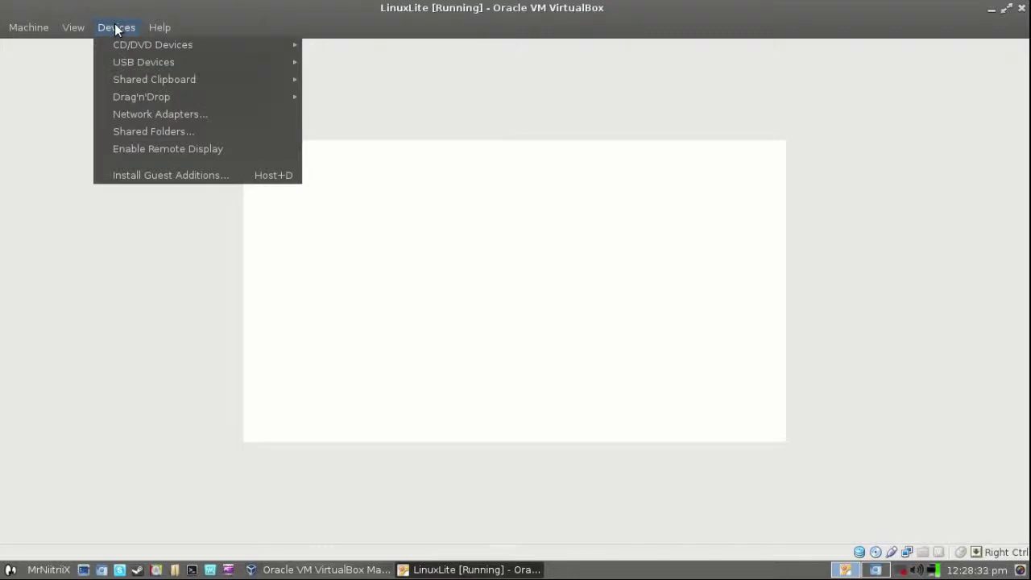
click(80, 43)
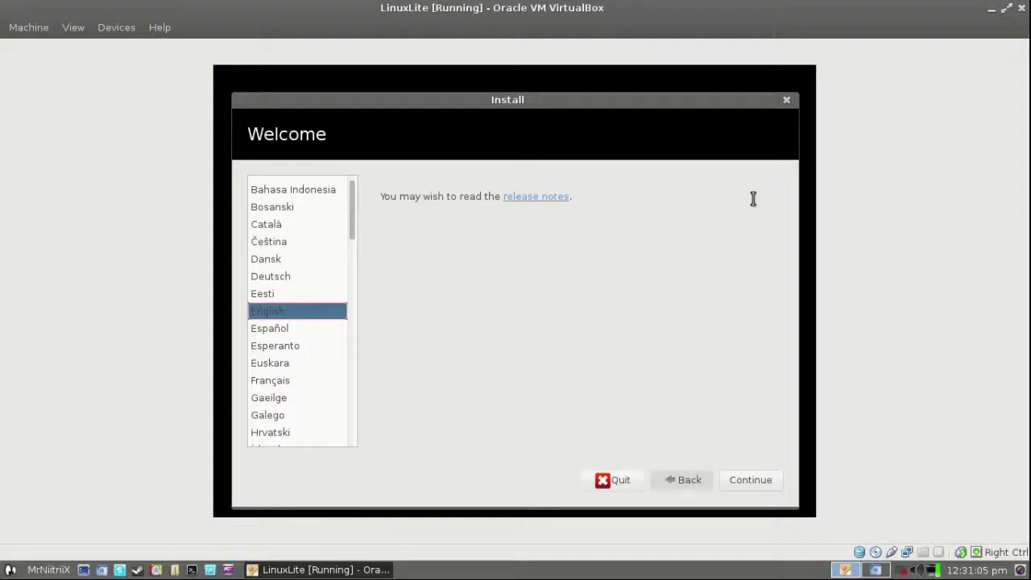
drag(521, 100, 523, 91)
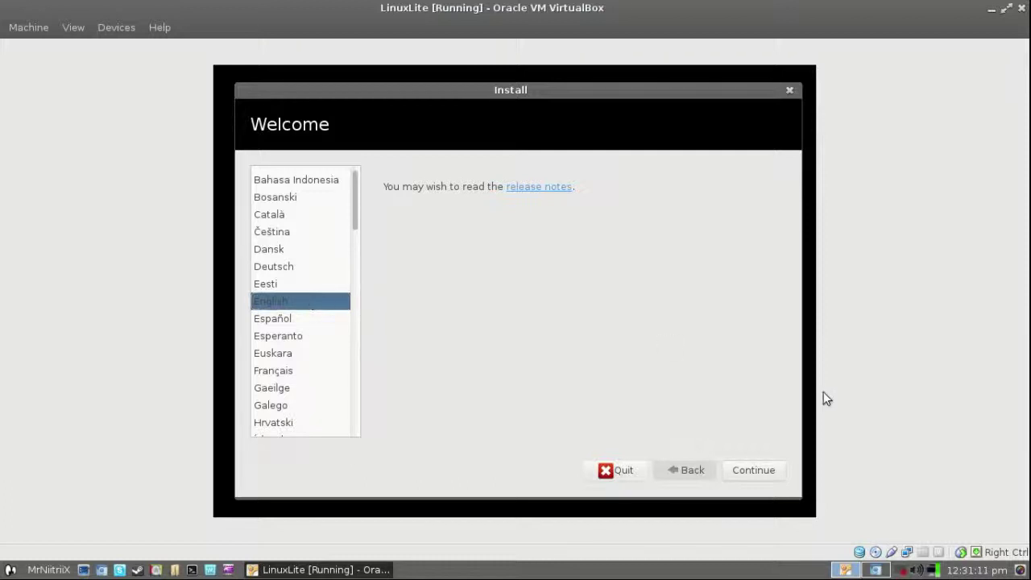
click(757, 475)
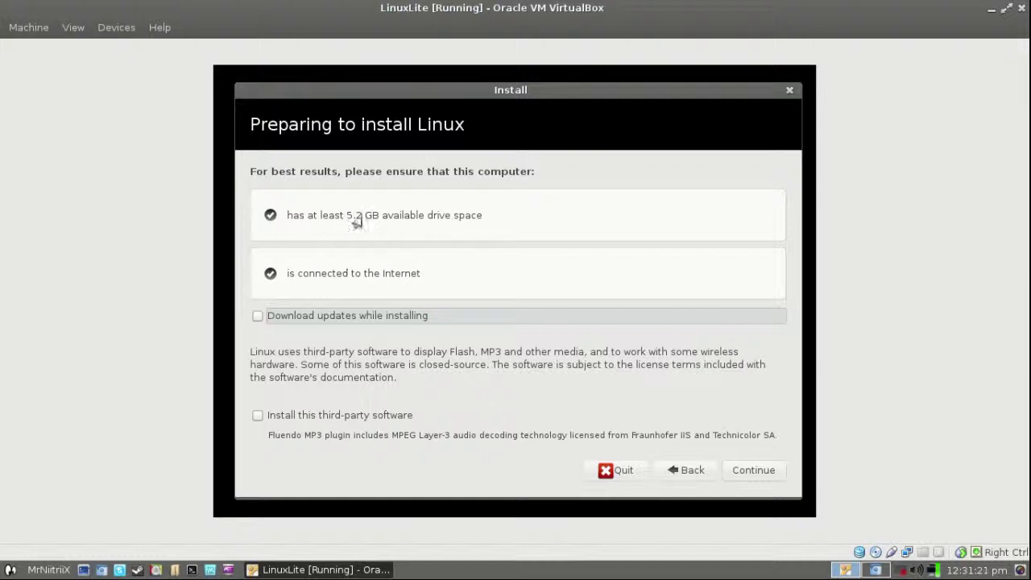
Step: Enable 'Download updates while installing' and 'Install this third-party software', then continue
click(255, 317)
click(256, 417)
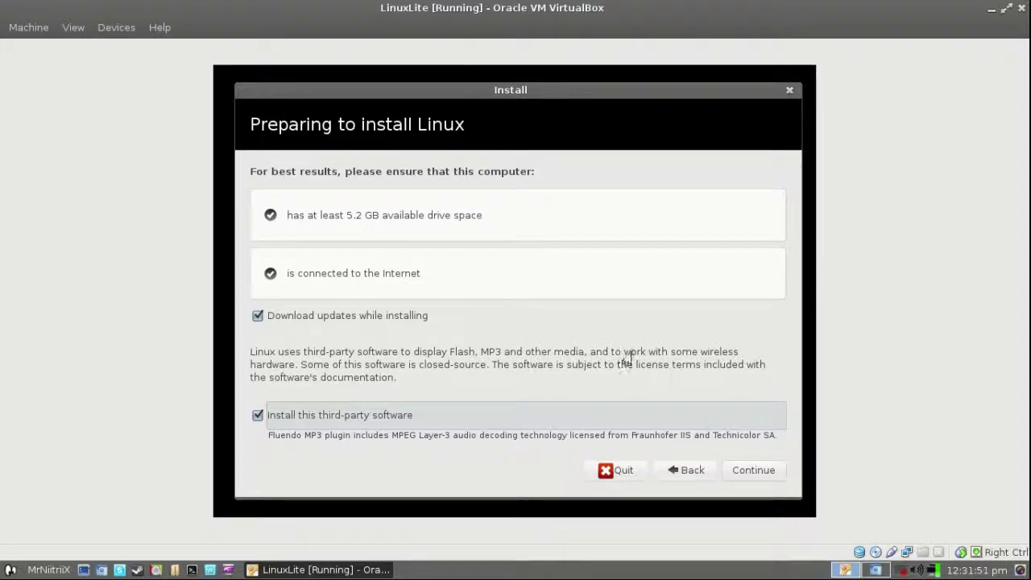
click(735, 469)
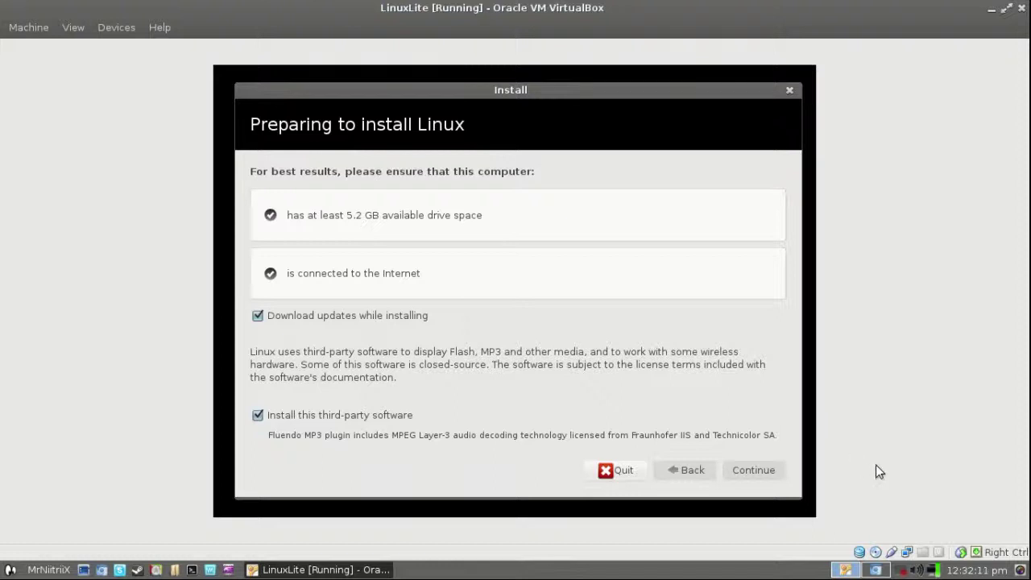
key(Return)
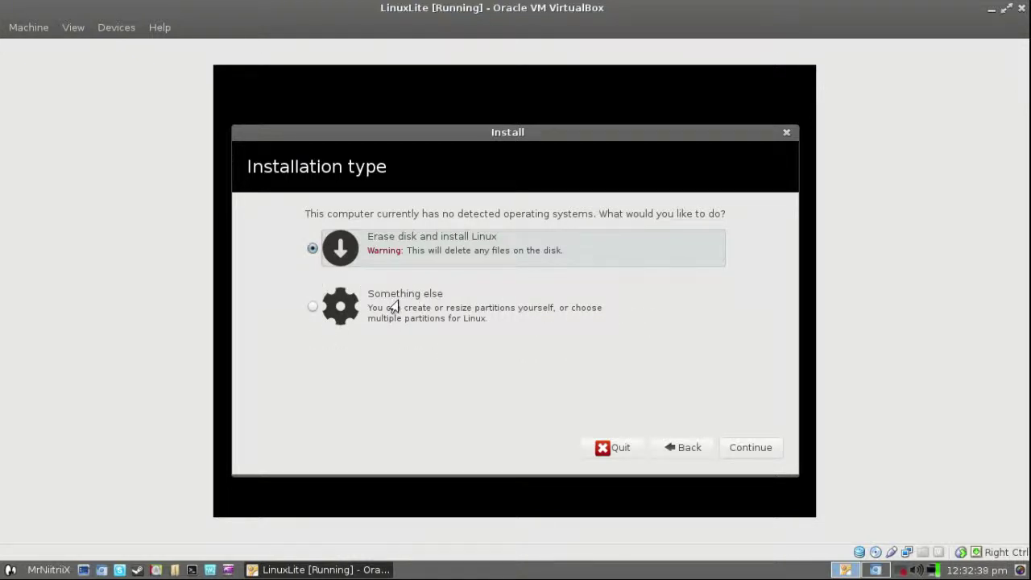
Step: Accept 'Erase disk and install Linux' and start the installation on the whole disk
click(745, 450)
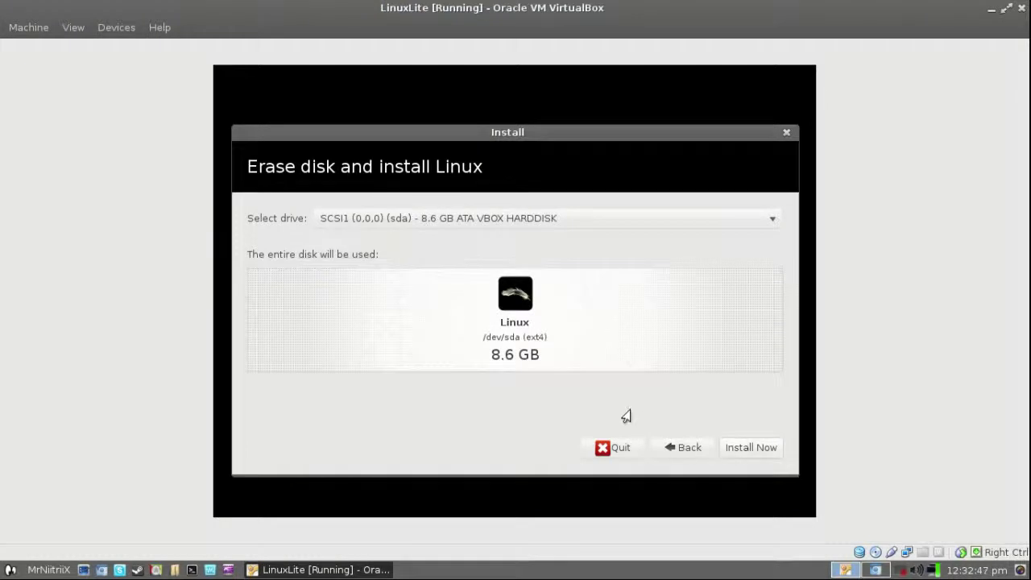
drag(489, 133, 486, 116)
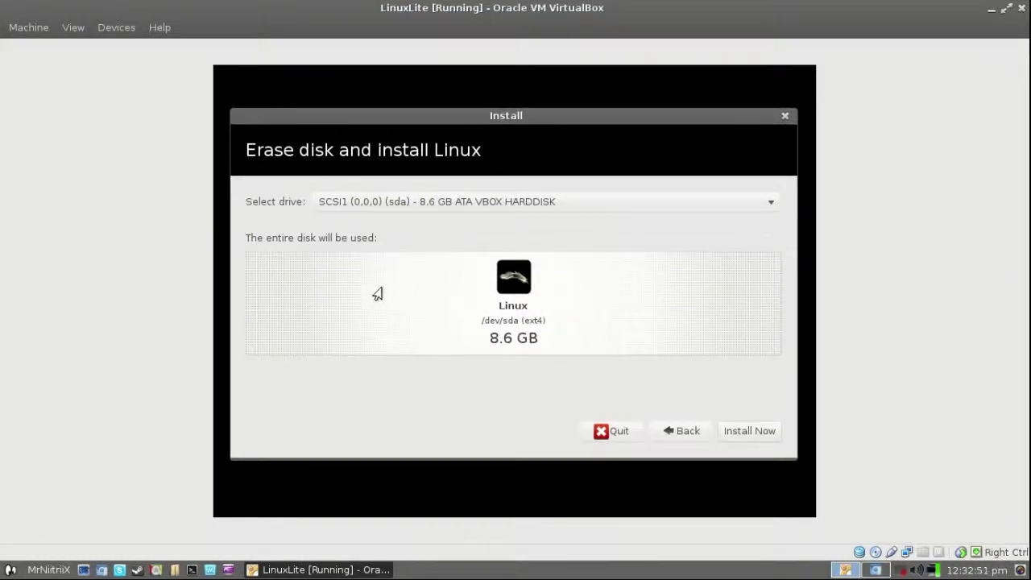
click(738, 434)
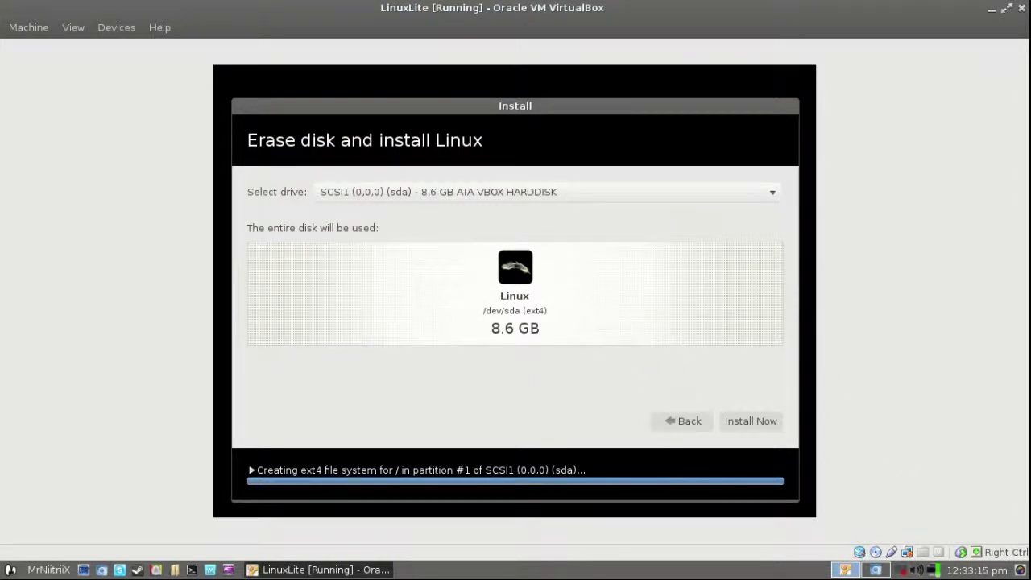
Step: Choose English (US) with the 'international with dead keys' variant as the keyboard layout and continue
click(903, 570)
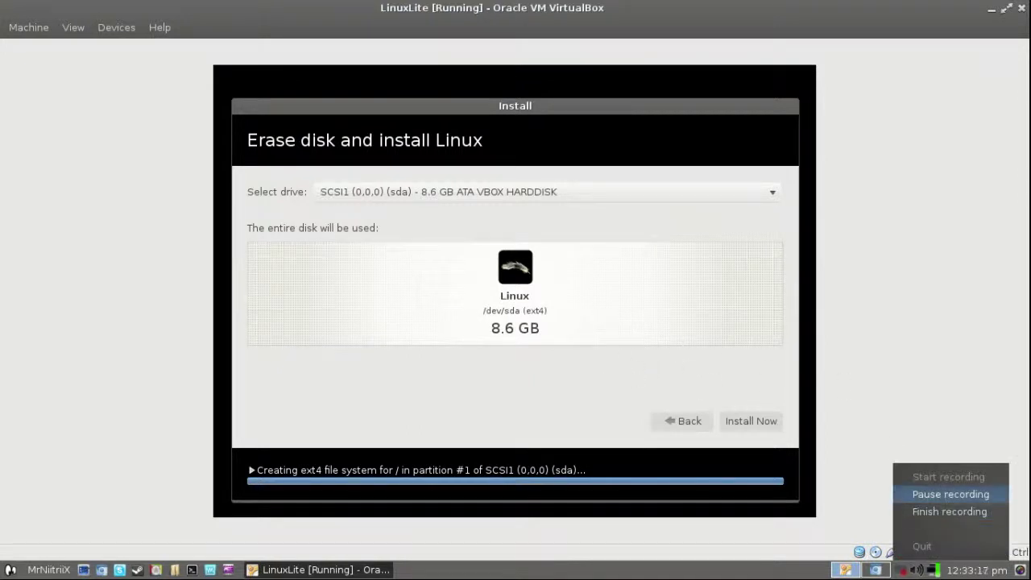
click(939, 493)
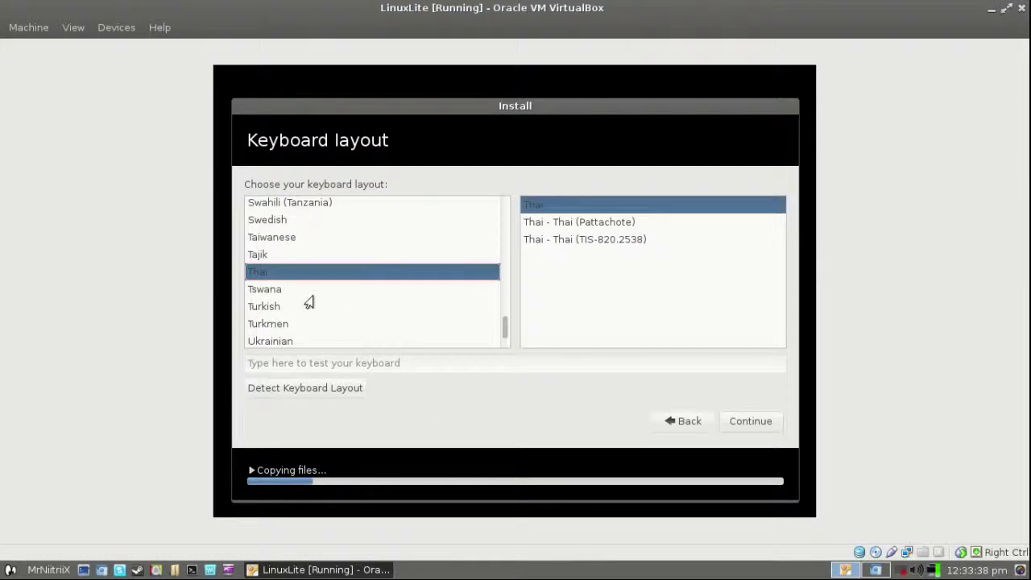
scroll(504, 327, down, 3)
scroll(348, 312, up, 15)
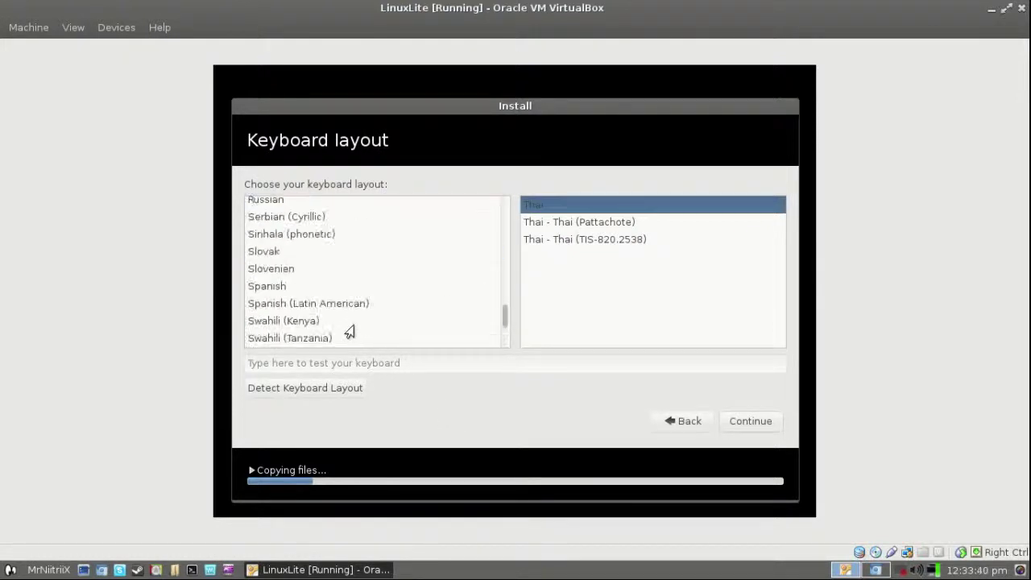
scroll(340, 298, up, 4)
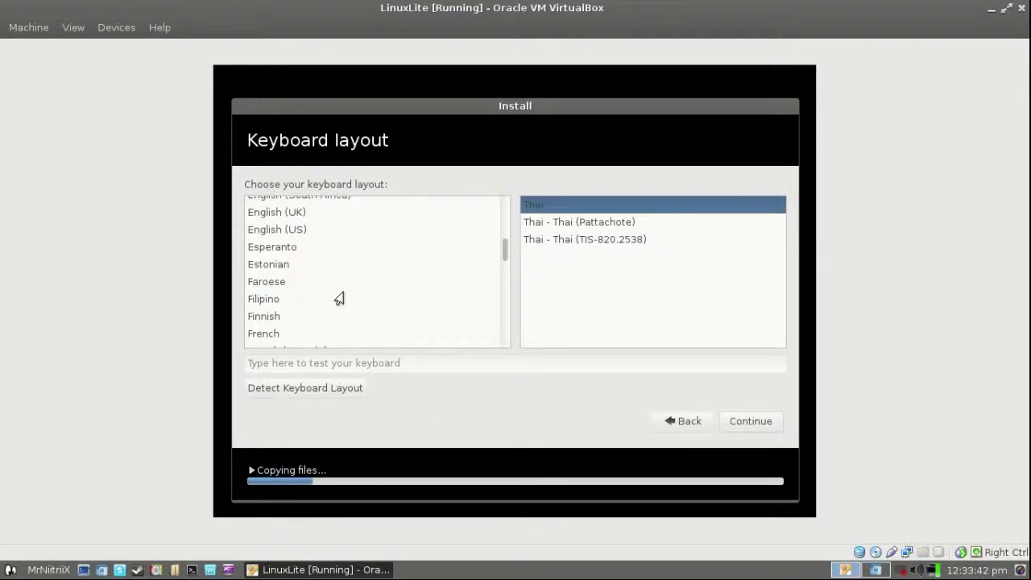
click(301, 281)
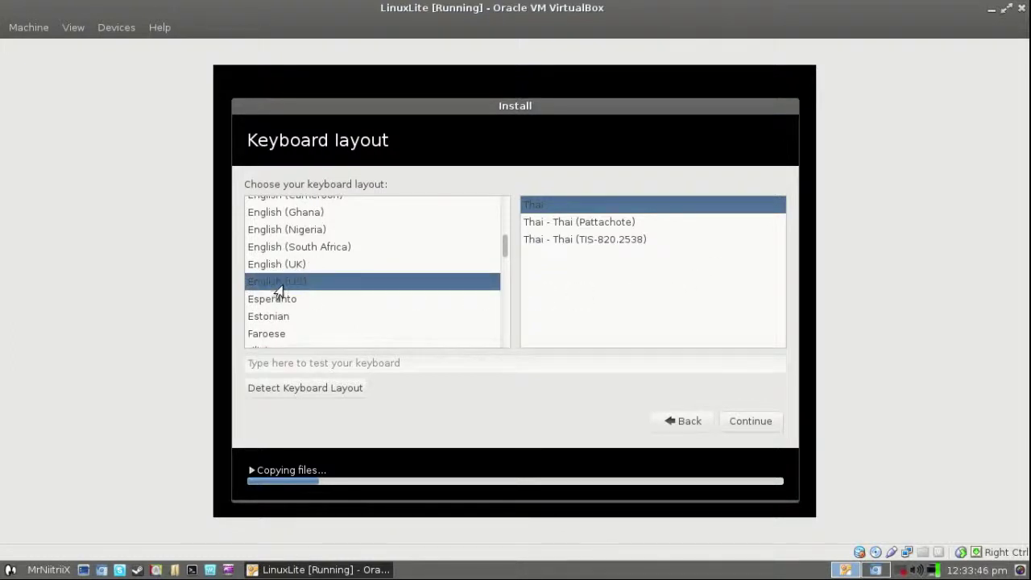
drag(487, 111, 482, 95)
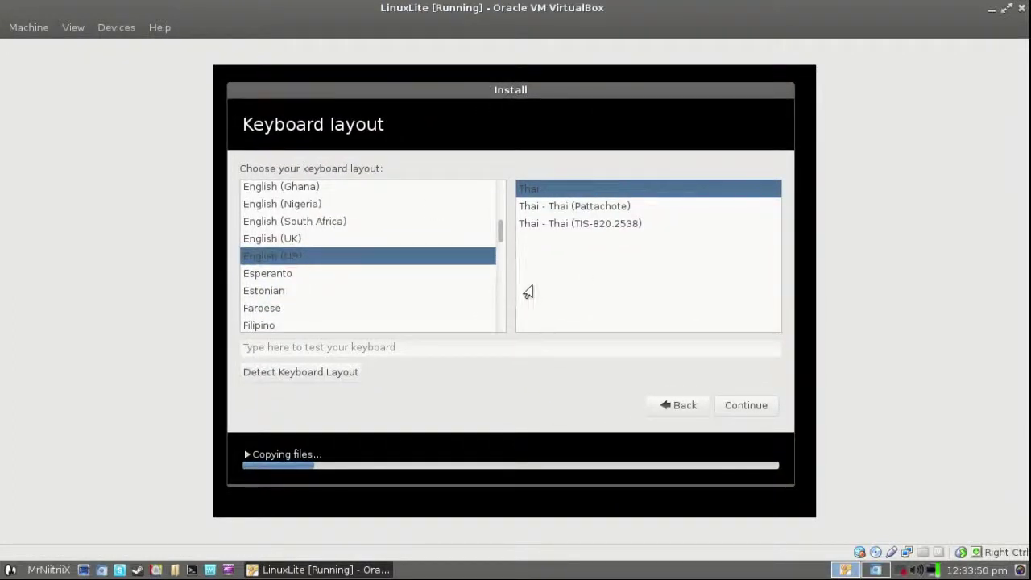
click(668, 330)
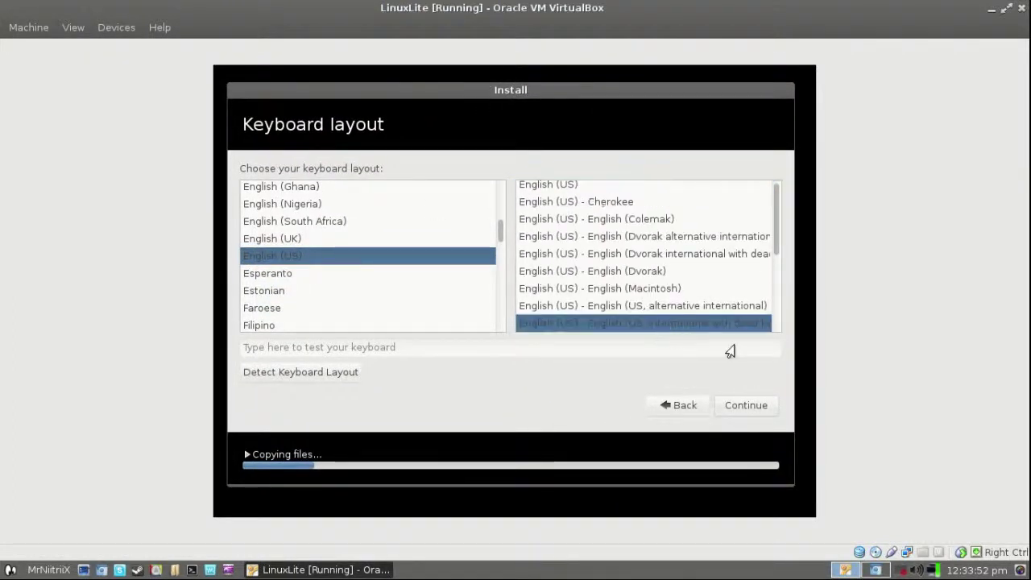
click(745, 407)
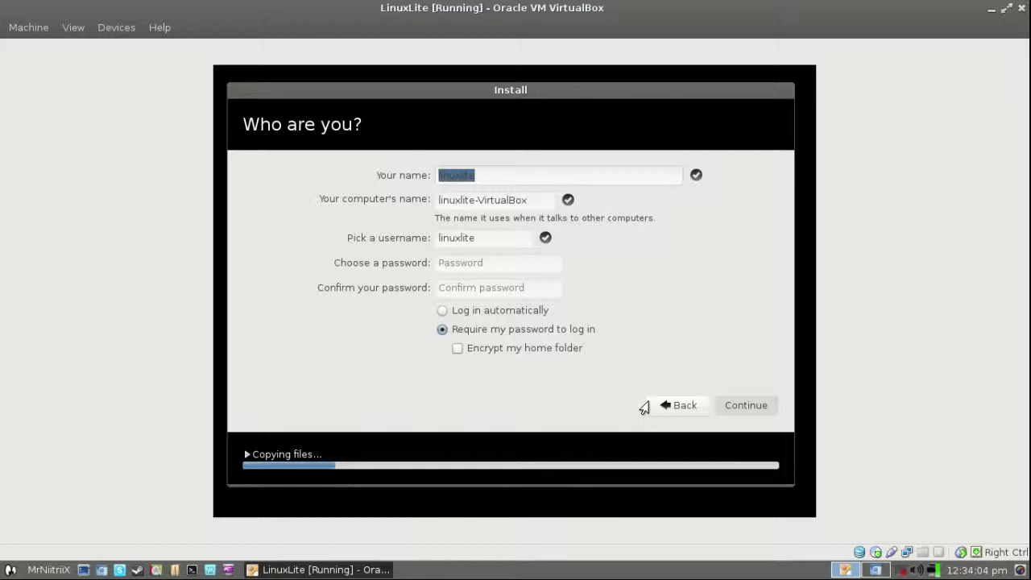
Step: Enter your name and the computer name nixiboxi on the Who are you? page
text(MrNiitriiC)
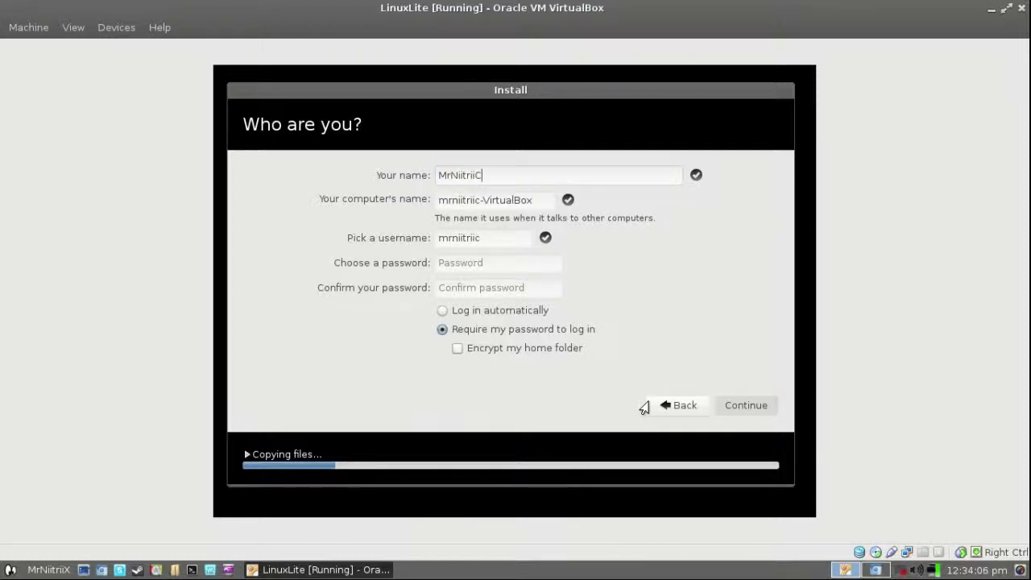
key(BackSpace)
text(X)
key(Tab)
text(n)
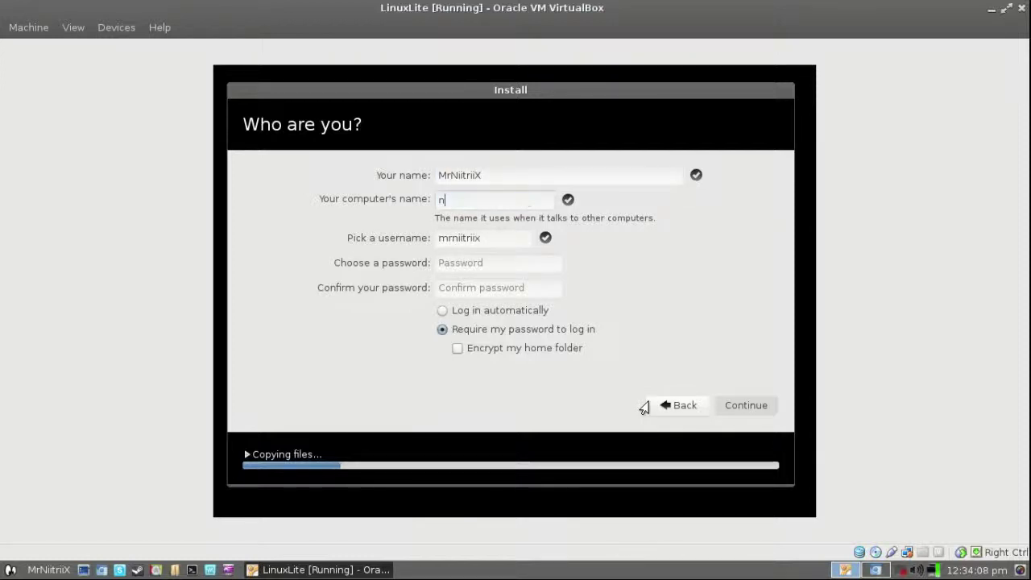
text(ixiboxi)
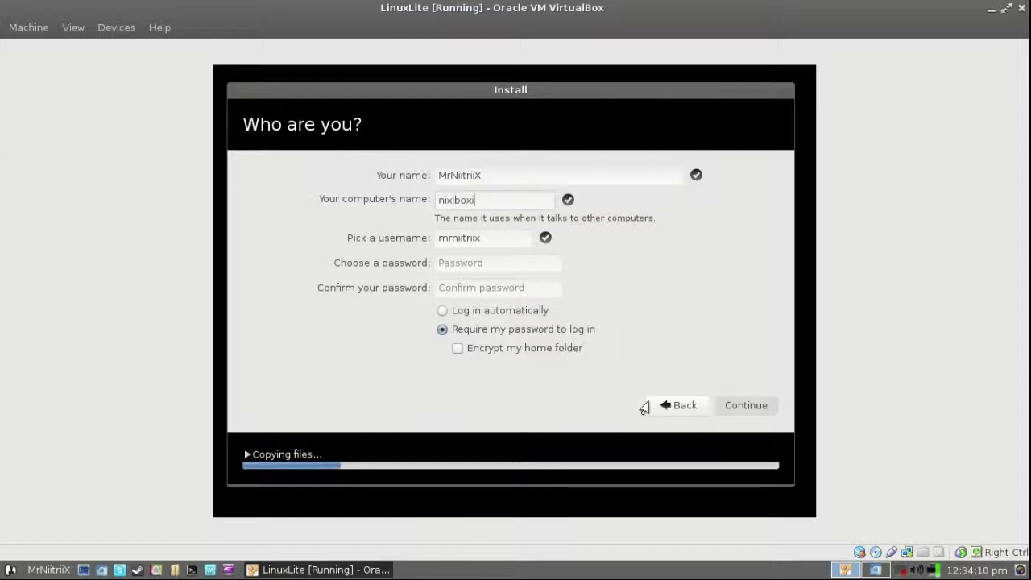
key(Tab)
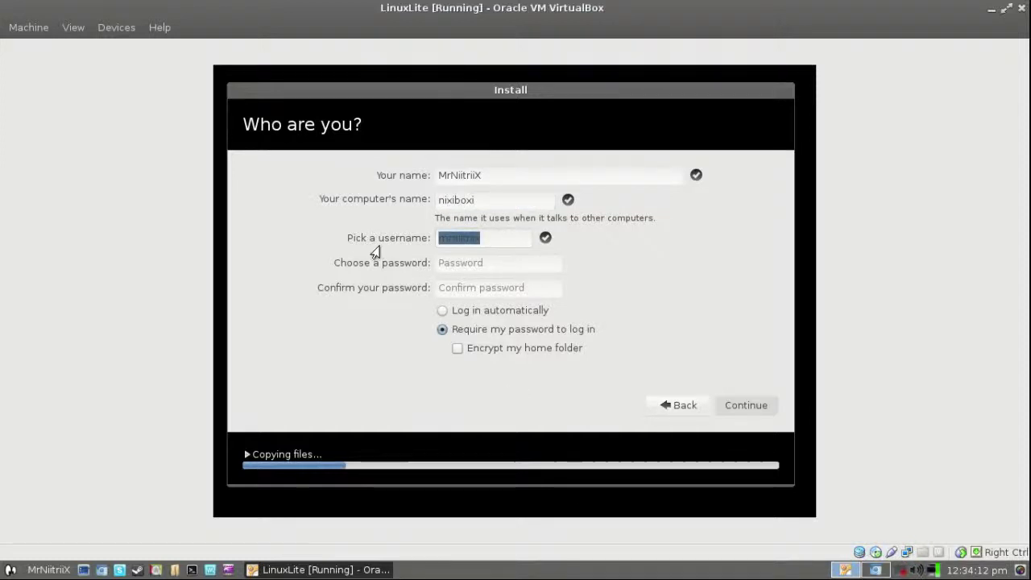
Step: Keep the suggested username and enter the account password in both password fields
click(492, 240)
double_click(491, 240)
click(483, 239)
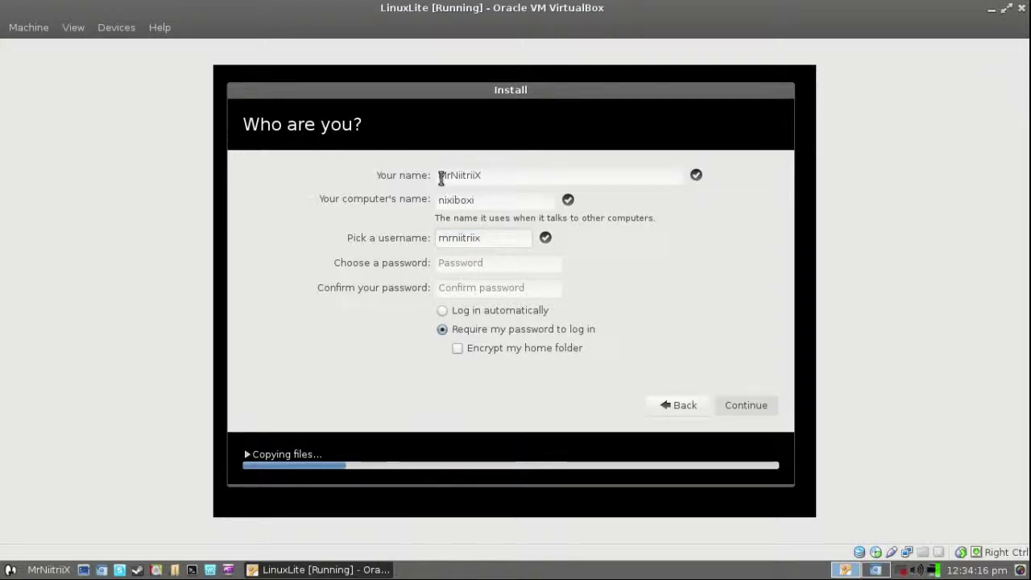
mouse_move(492, 239)
mouse_down()
mouse_move(423, 240)
mouse_move(495, 255)
mouse_up()
click(488, 258)
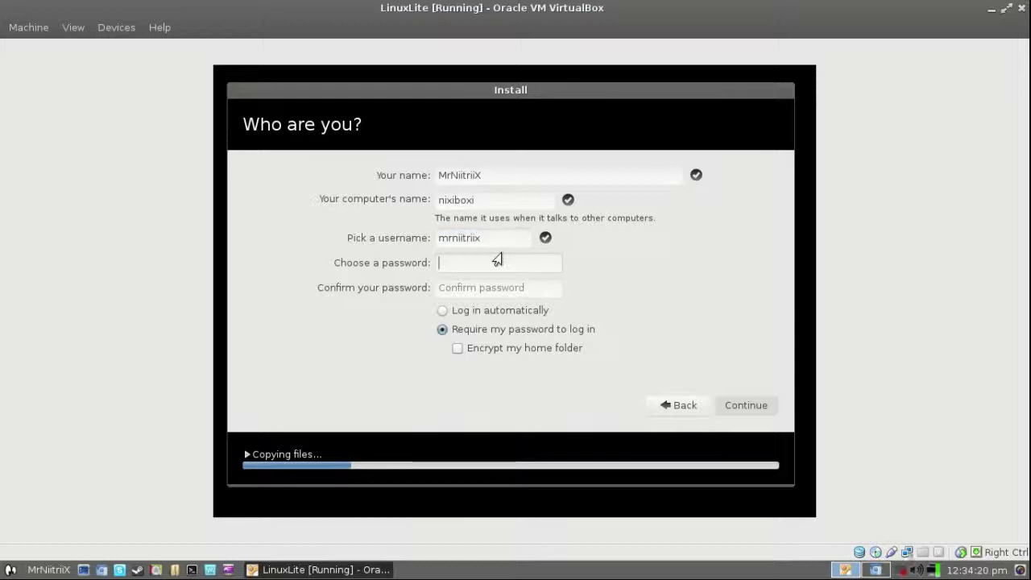
text(•••••••••)
key(Tab)
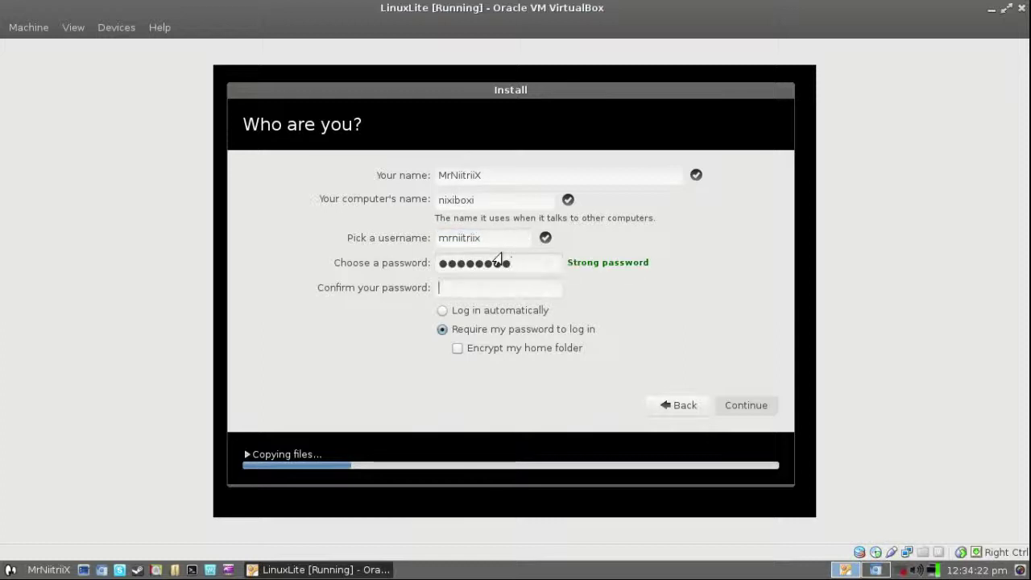
text(•••••••••)
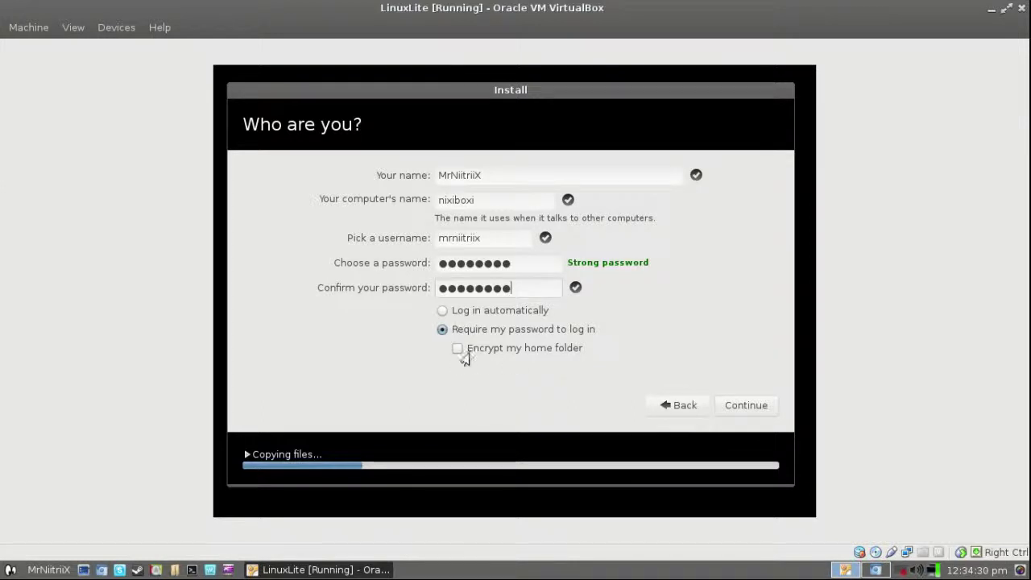
Step: Keep 'Require my password to log in' without home encryption and let the installation finish
click(440, 312)
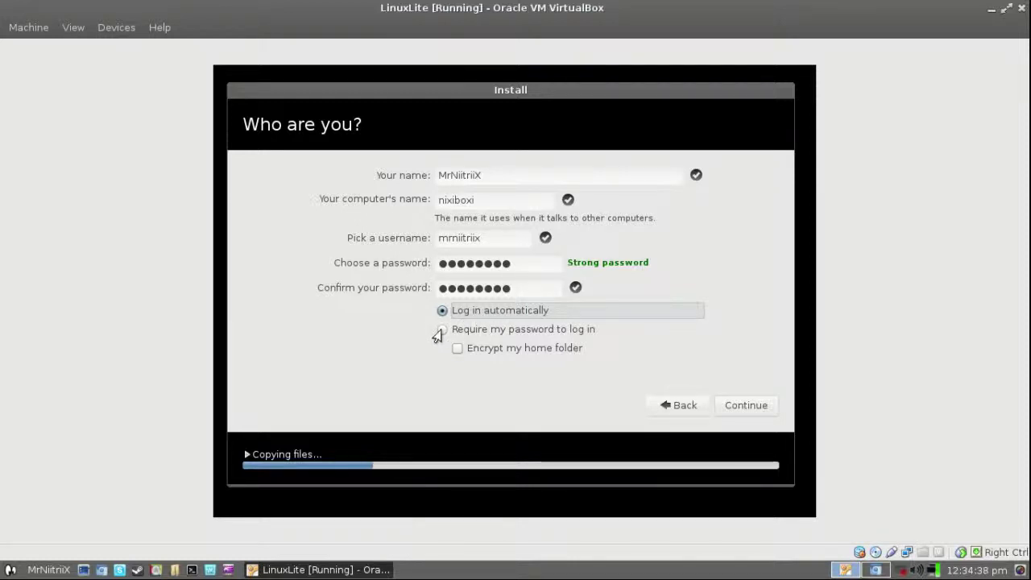
click(440, 330)
click(455, 349)
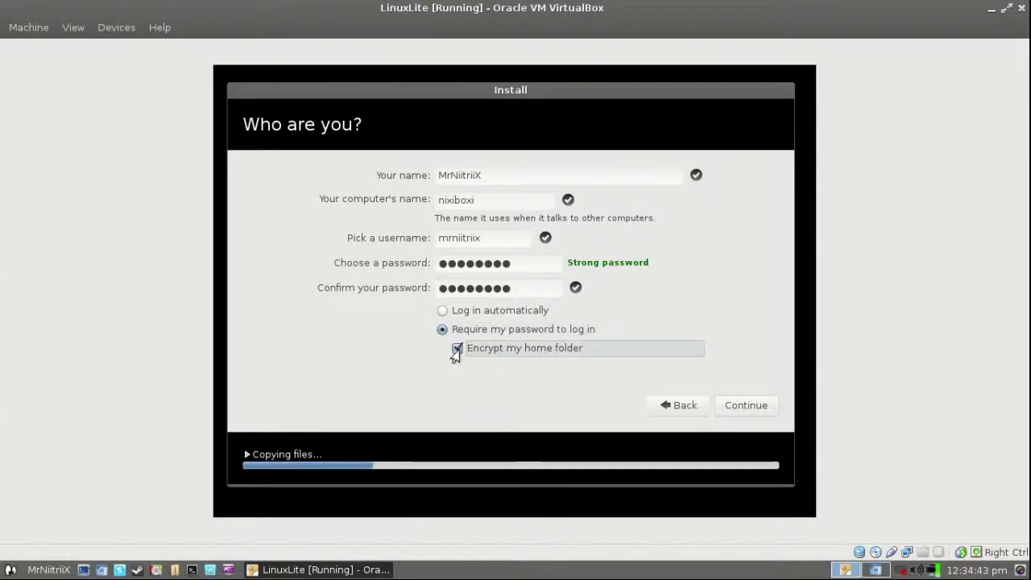
click(456, 350)
click(734, 406)
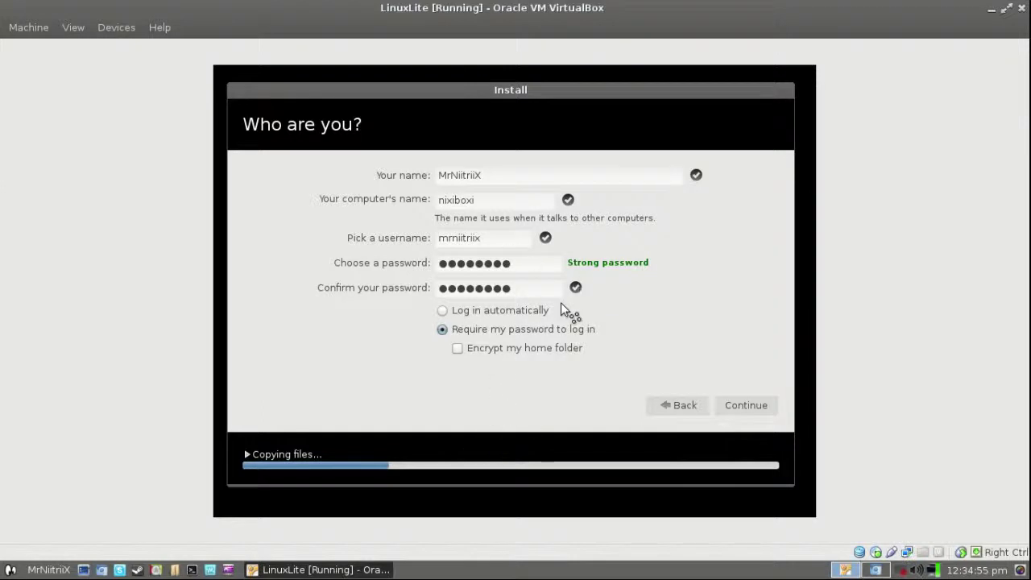
key(Return)
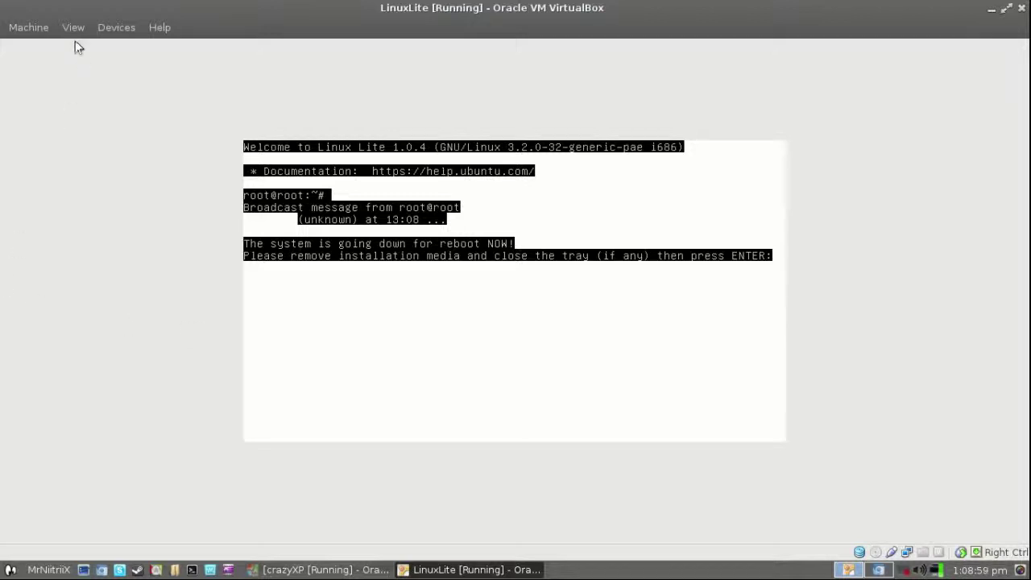
Step: Swap the virtual CD/DVD drive's disc for the crazyXP v4.0 image
click(69, 31)
mouse_move(123, 26)
mouse_move(127, 45)
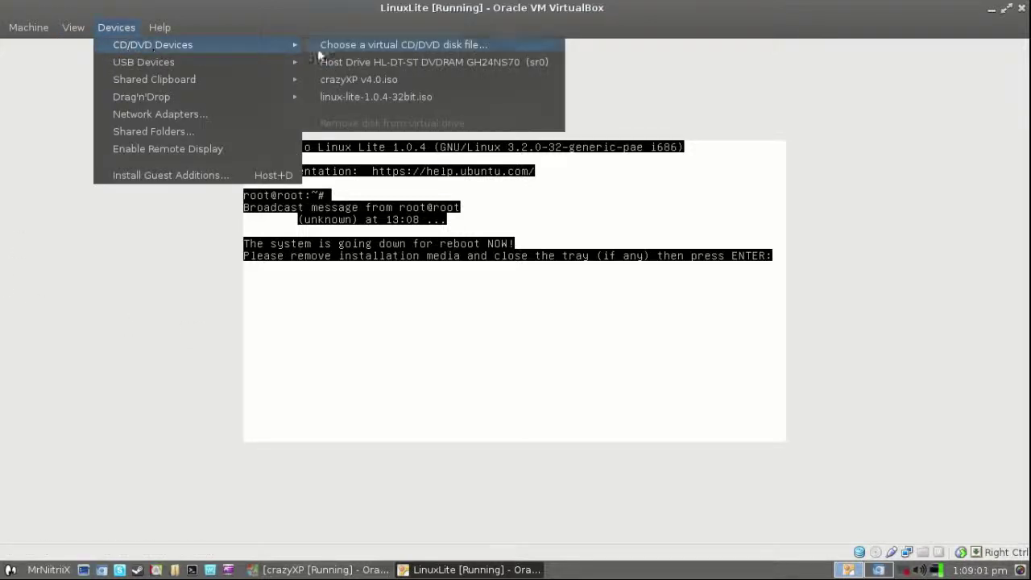
click(353, 84)
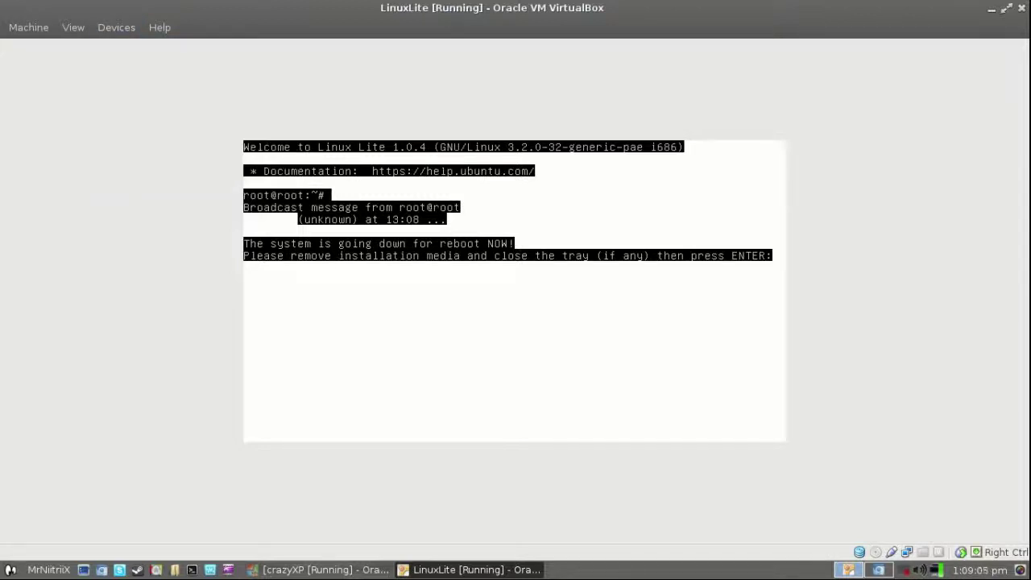
Step: Reboot the VM and boot it from the hard disk through the F12 menu
key(Return)
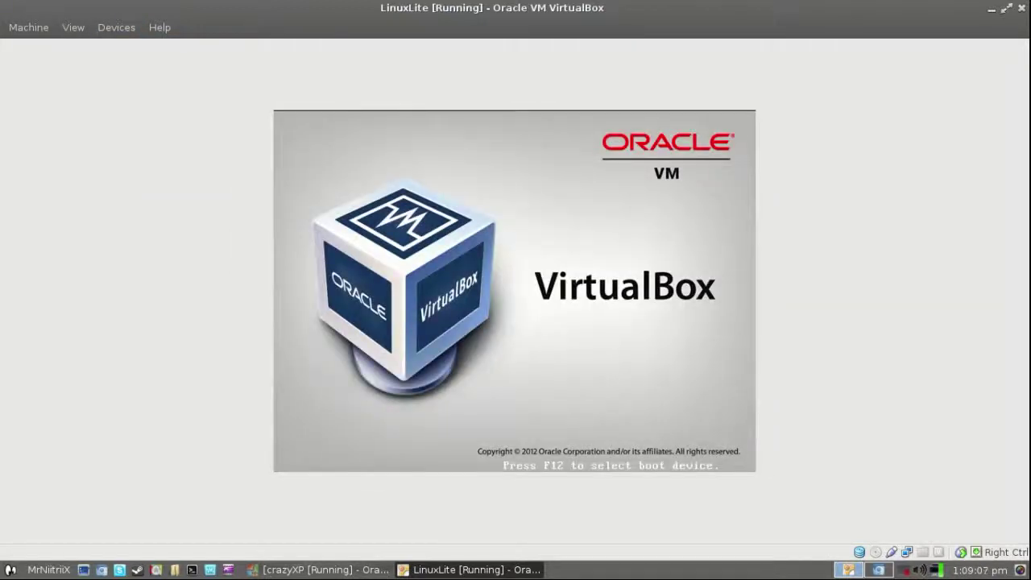
key(F12)
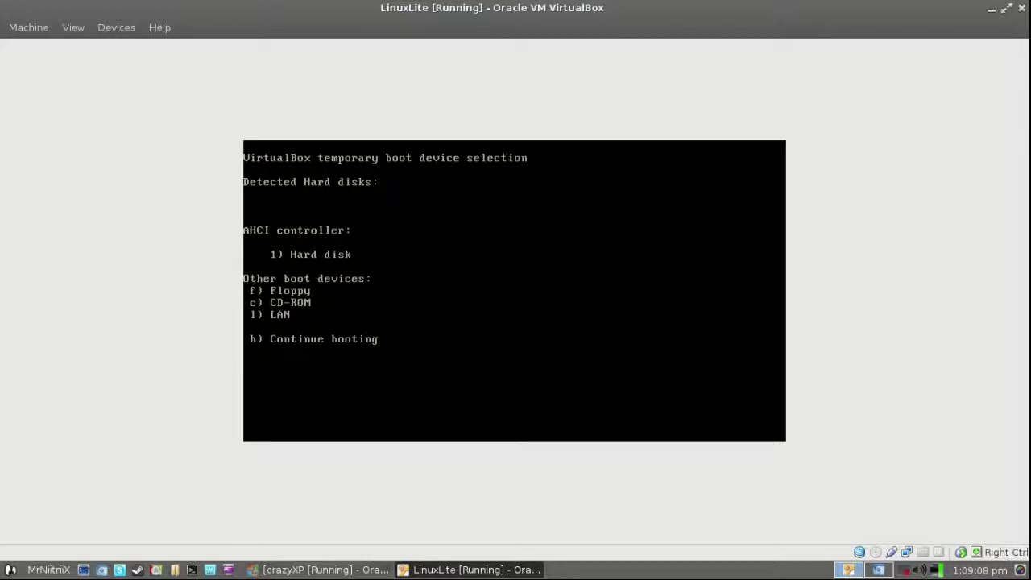
key(c)
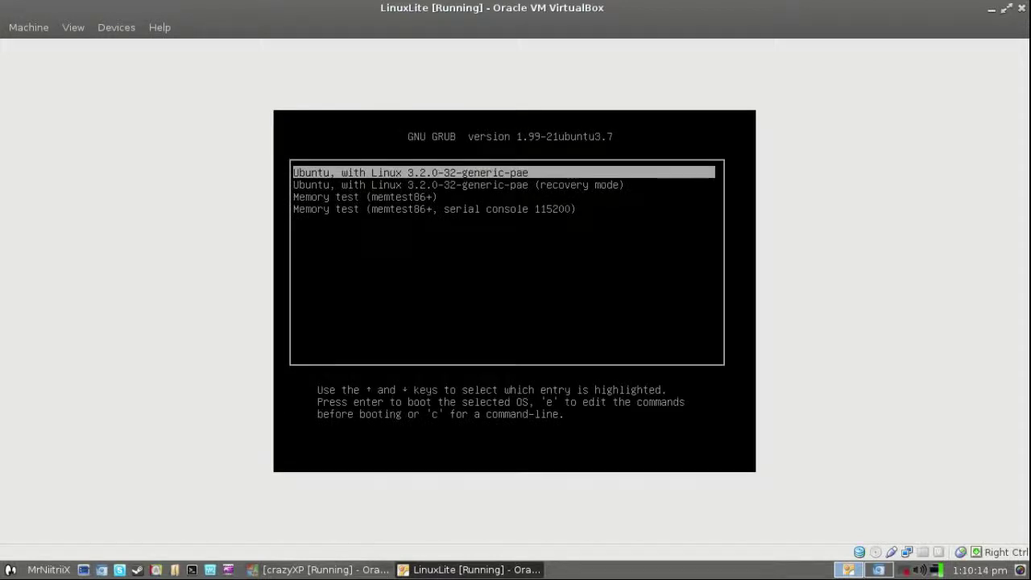
Step: Boot the default Ubuntu GRUB entry and enter the username and password at the login screen
key(Return)
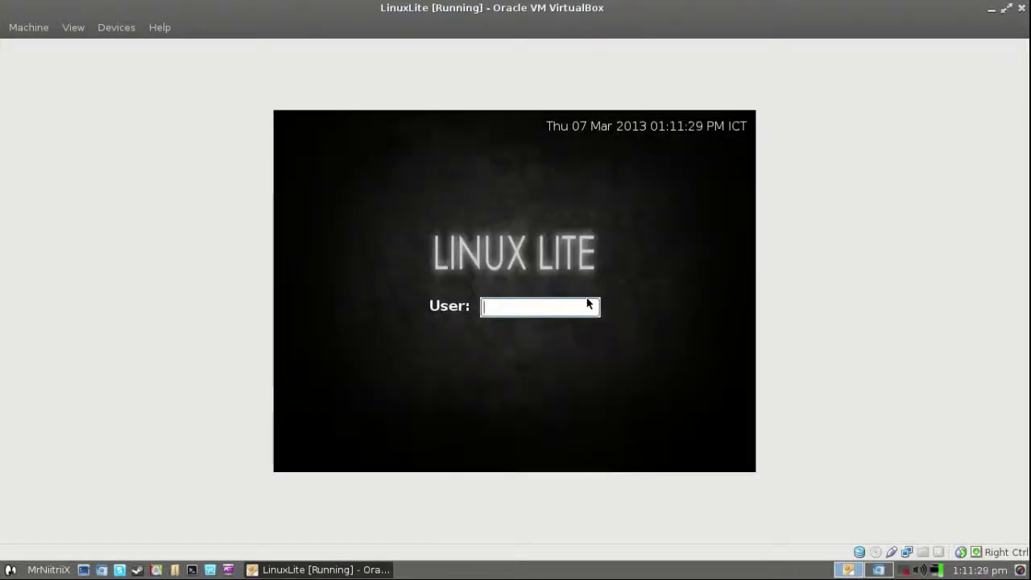
text(mrniitriix)
key(Return)
text(*****)
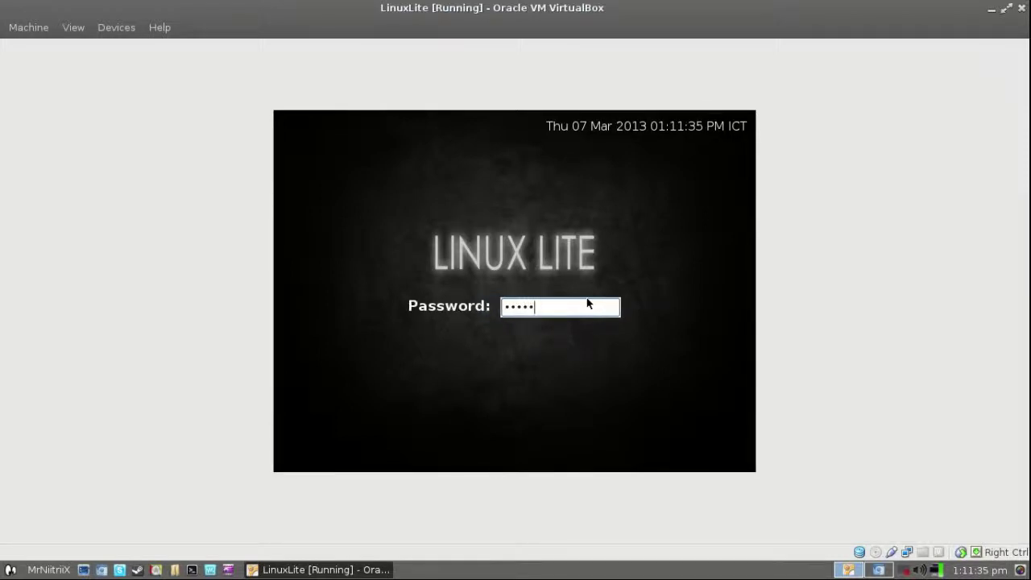
text(****)
key(Return)
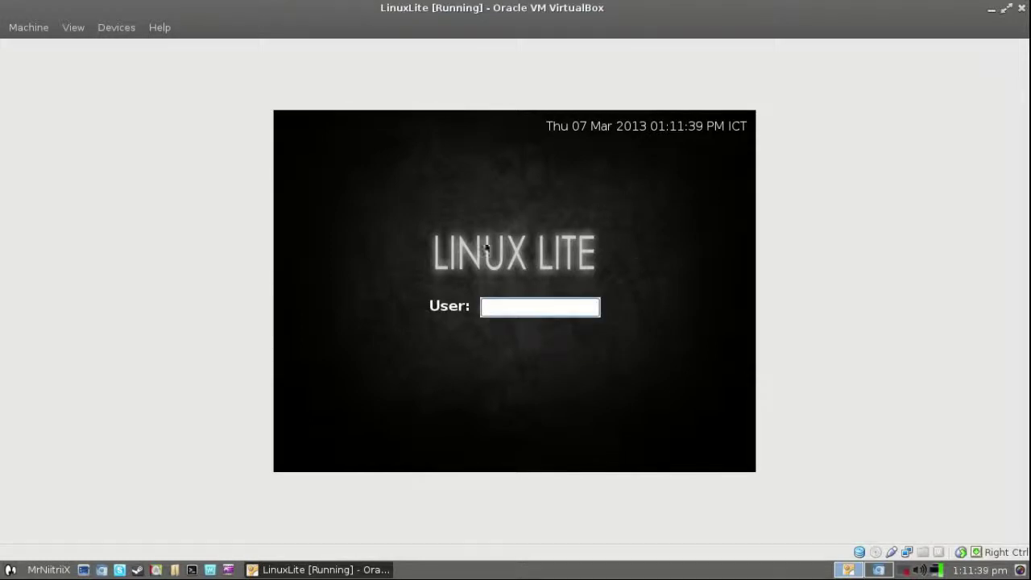
Step: Re-enter the username and password to reach the desktop, then make the VM full screen
text(mrniitriix)
key(Return)
text(********)
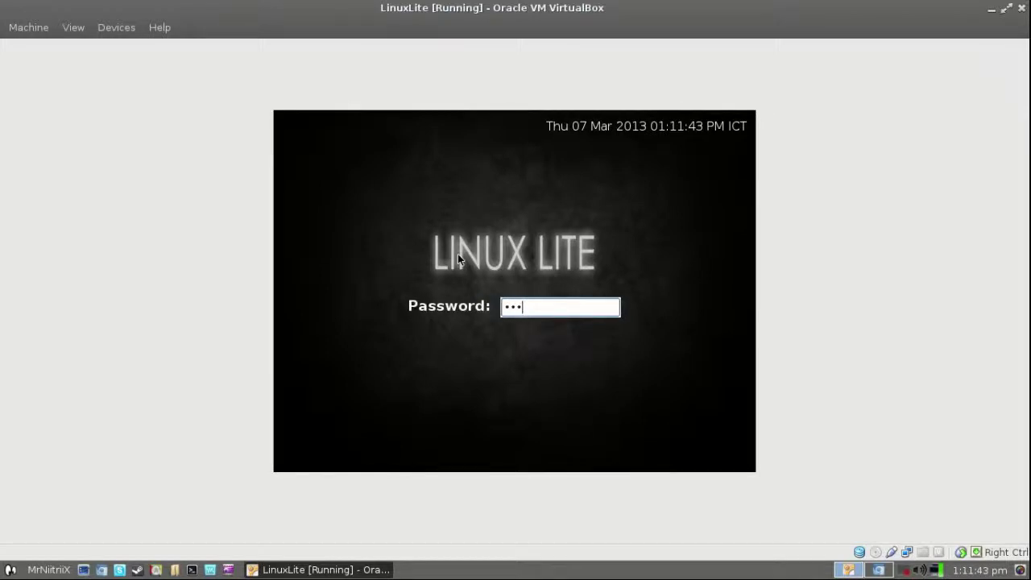
key(Return)
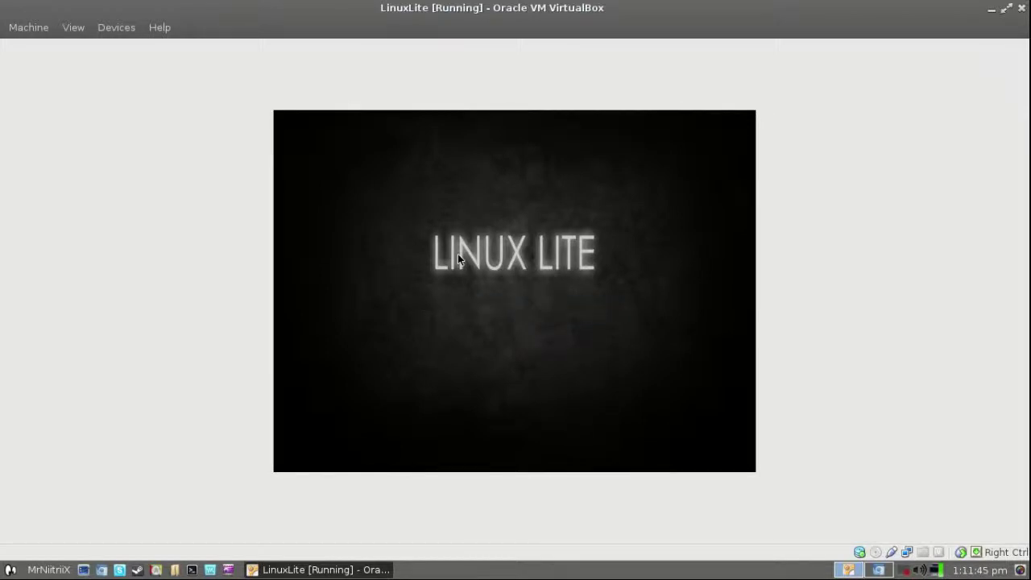
key(Control_R+f)
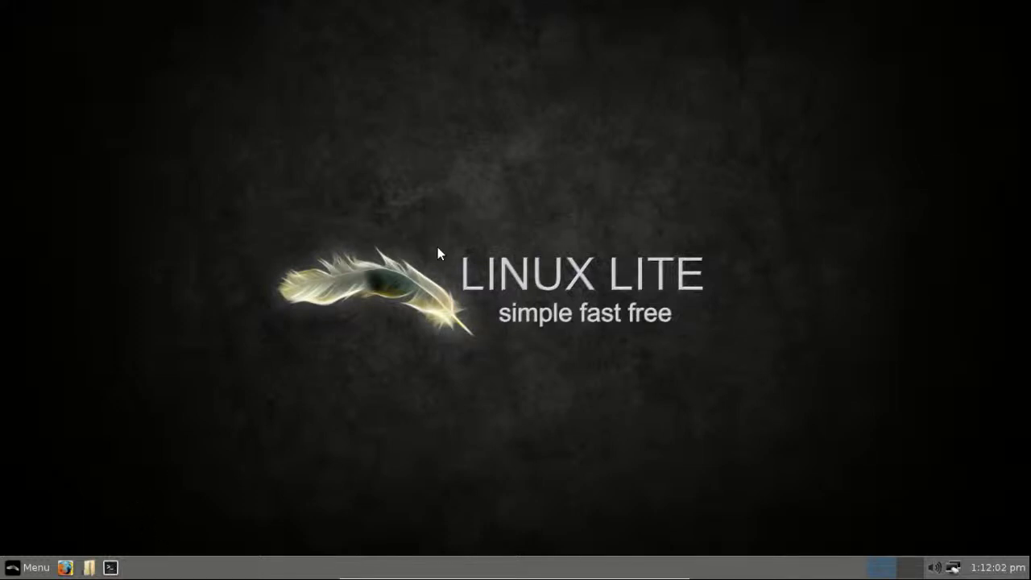
Step: Open LXTerminal, center it, and type gksu lxdm-config at the prompt
key(ctrl+alt+t)
drag(269, 19, 492, 143)
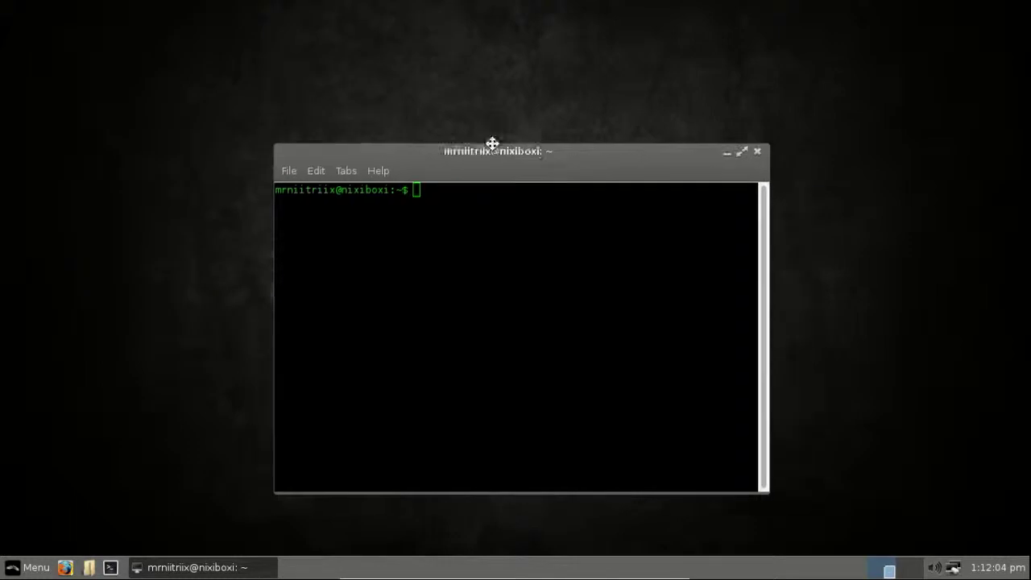
click(706, 95)
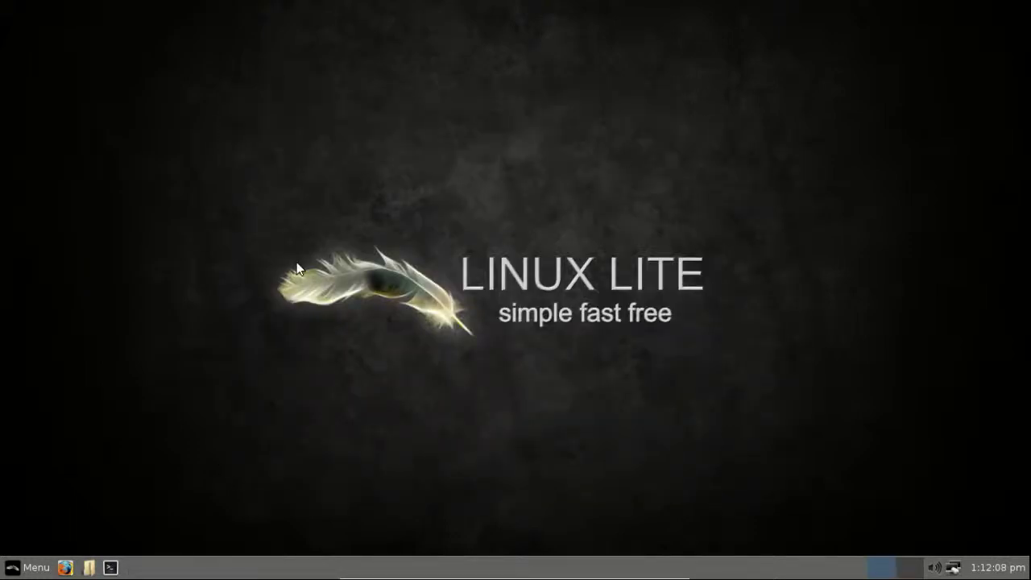
key(ctrl+alt+t)
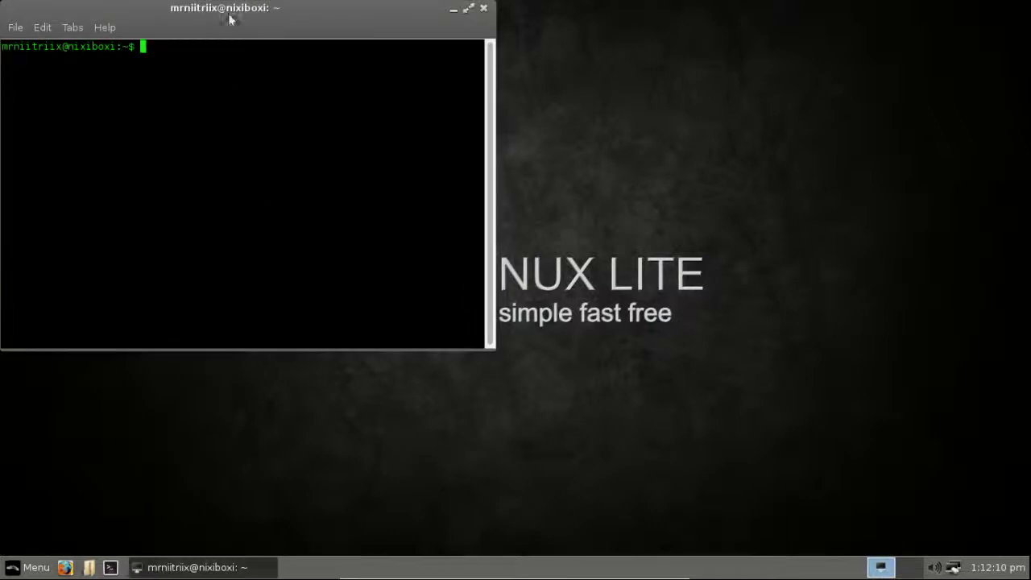
drag(231, 18, 417, 164)
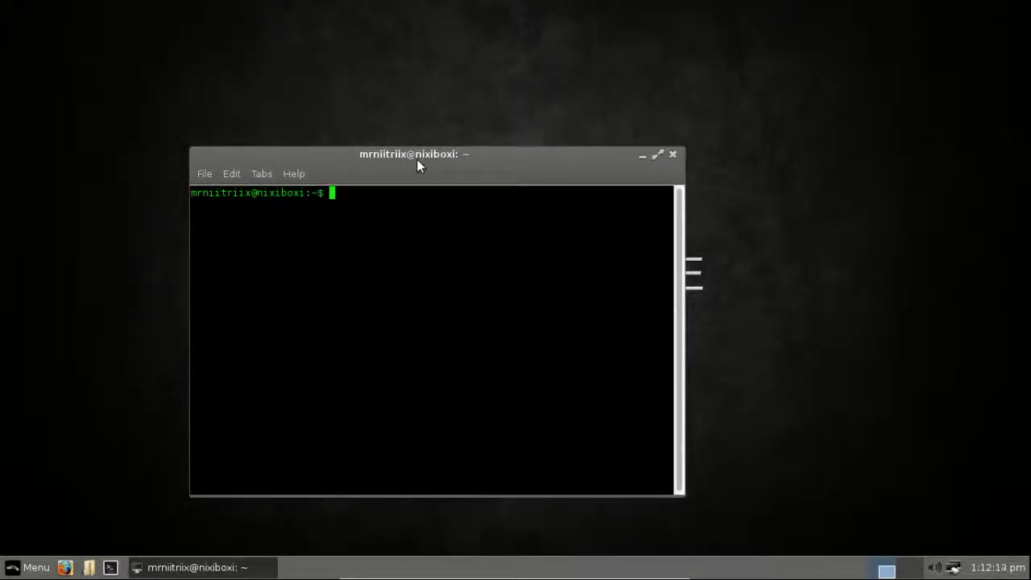
text(gksu lxdm-)
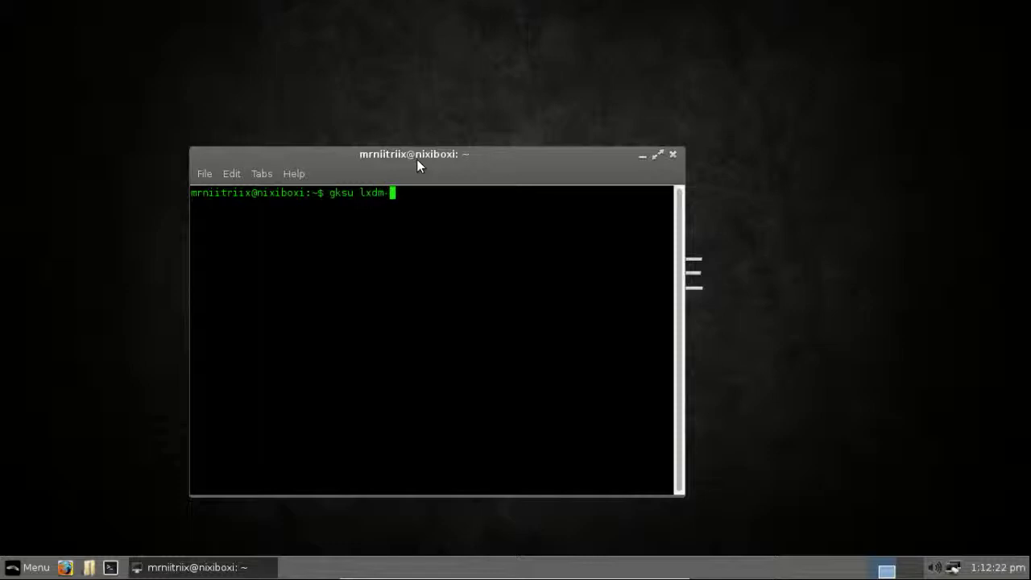
text(config)
Step: Run gksu lxdm-config and authenticate with the administrator password
key(Return)
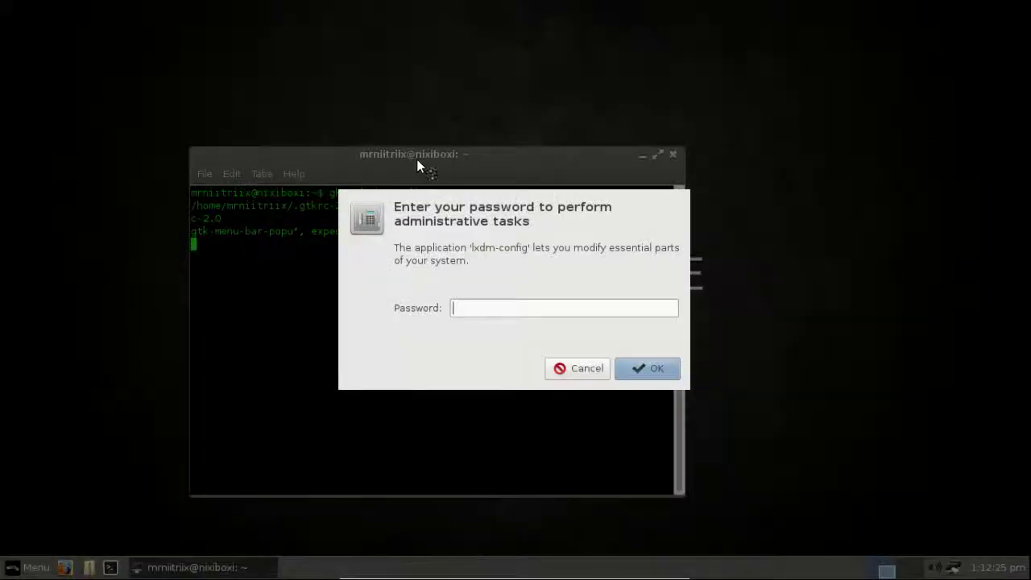
text(********)
key(Return)
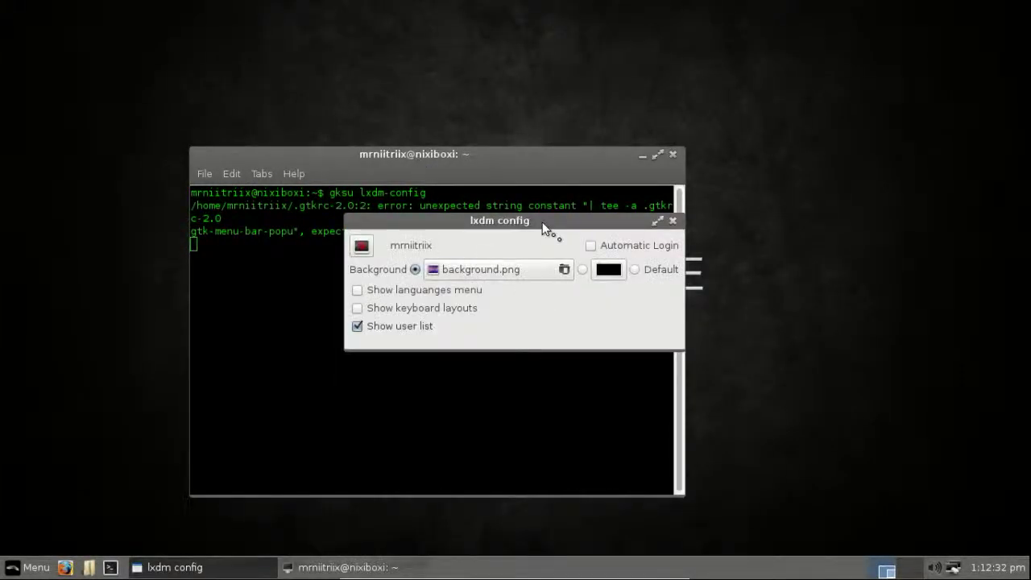
Step: Tick Automatic Login in the lxdm config window, then close it
drag(542, 221, 516, 21)
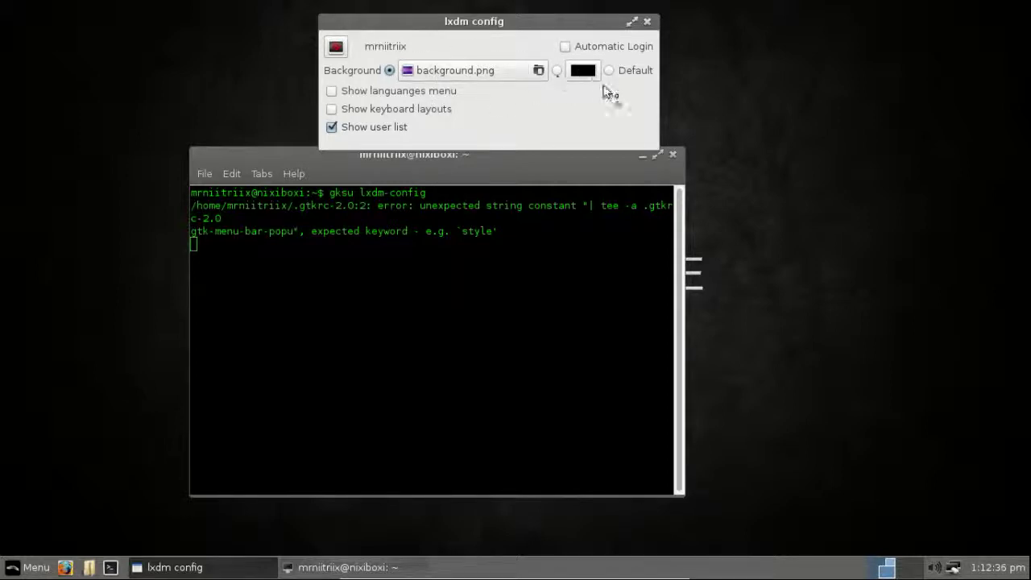
click(566, 47)
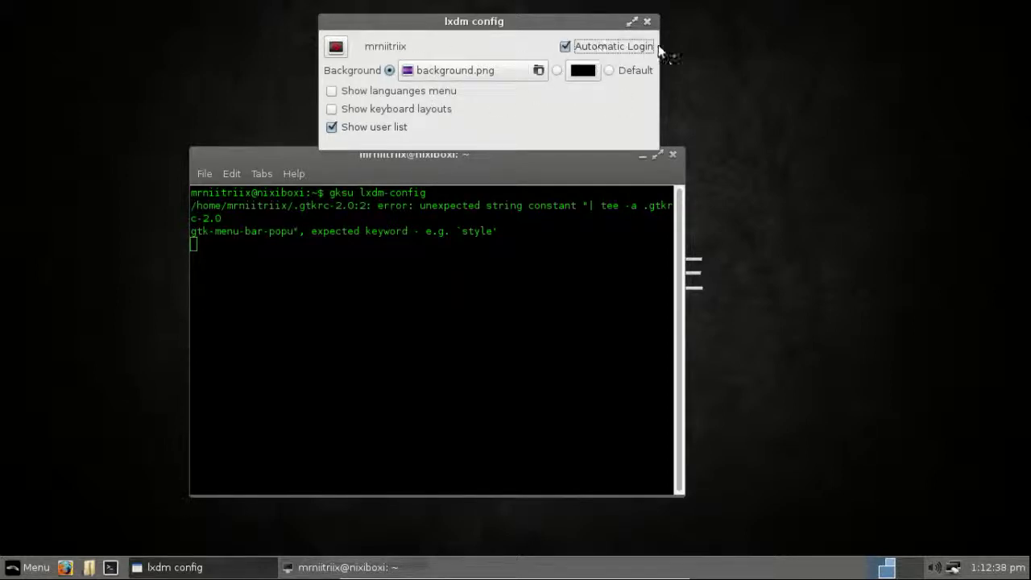
click(648, 23)
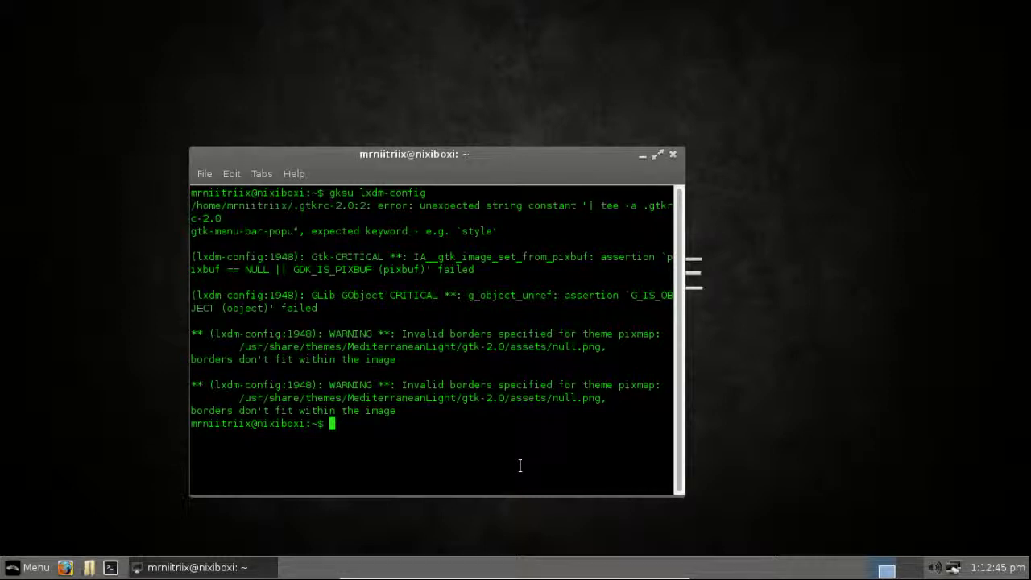
Step: Type sudo leafpad /etc/lxdm/lxdm.conf at the terminal prompt
text(sudo)
text(leafpad)
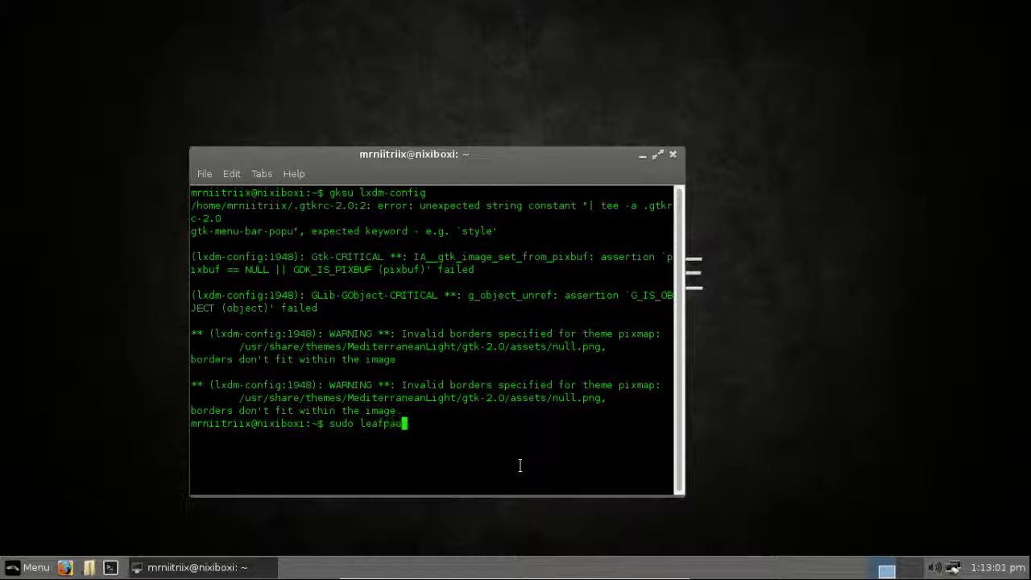
text( /etc/)
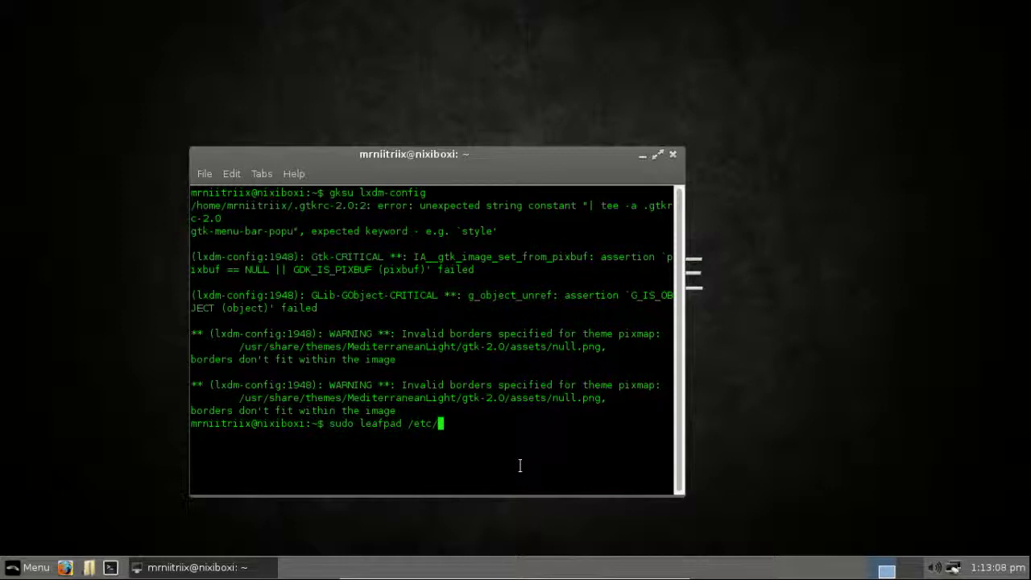
text(lxdm/lxd)
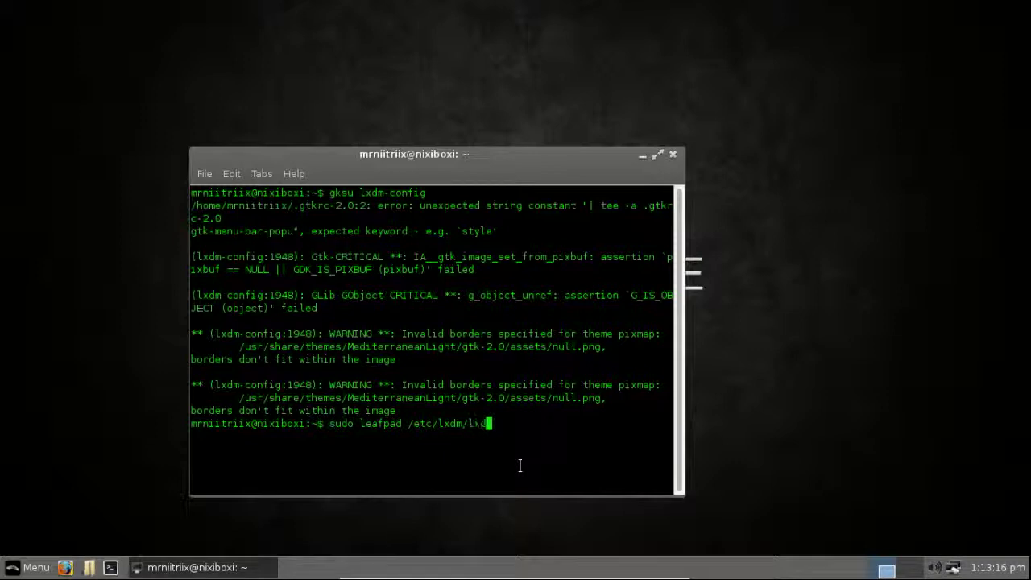
text(m.conf)
Step: Open lxdm.conf in Leafpad as root and uncomment the autologin line
key(Return)
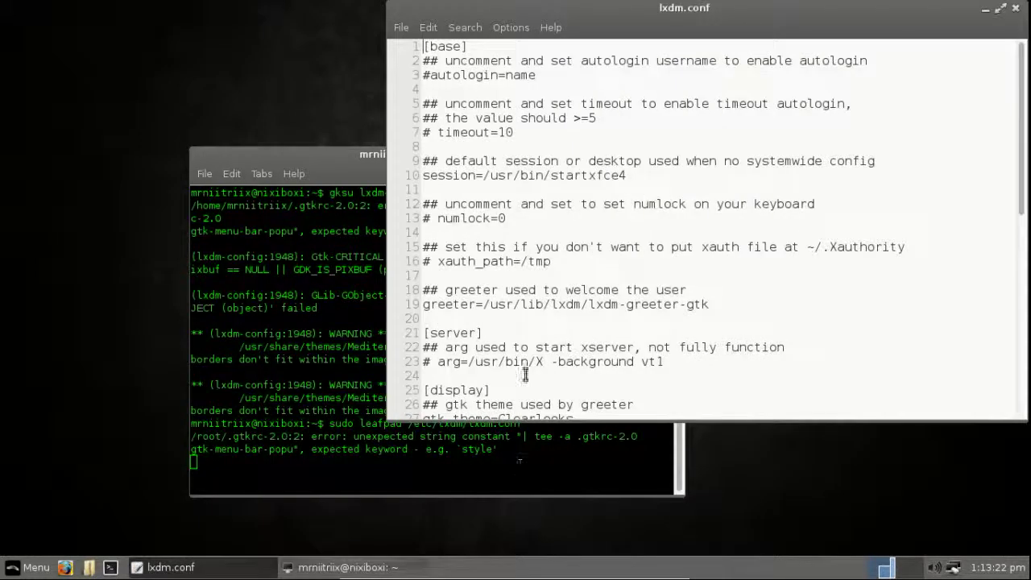
drag(635, 13, 372, 73)
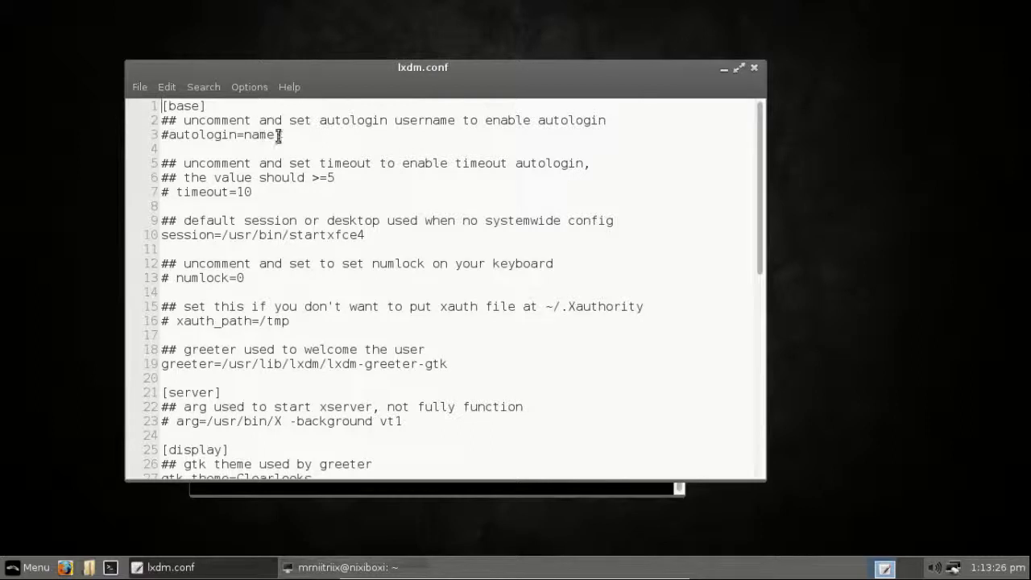
drag(169, 135, 239, 132)
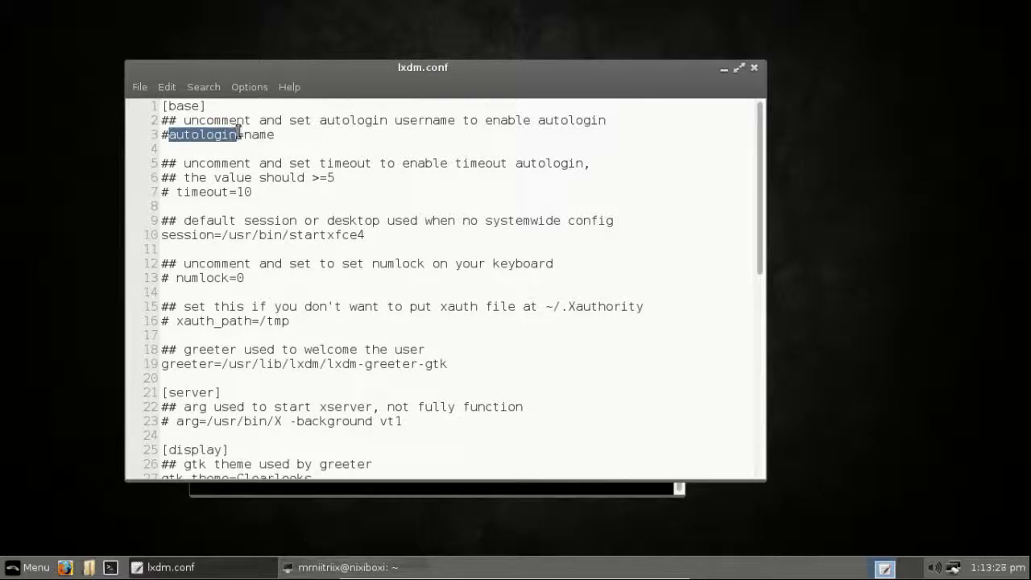
click(169, 135)
key(BackSpace)
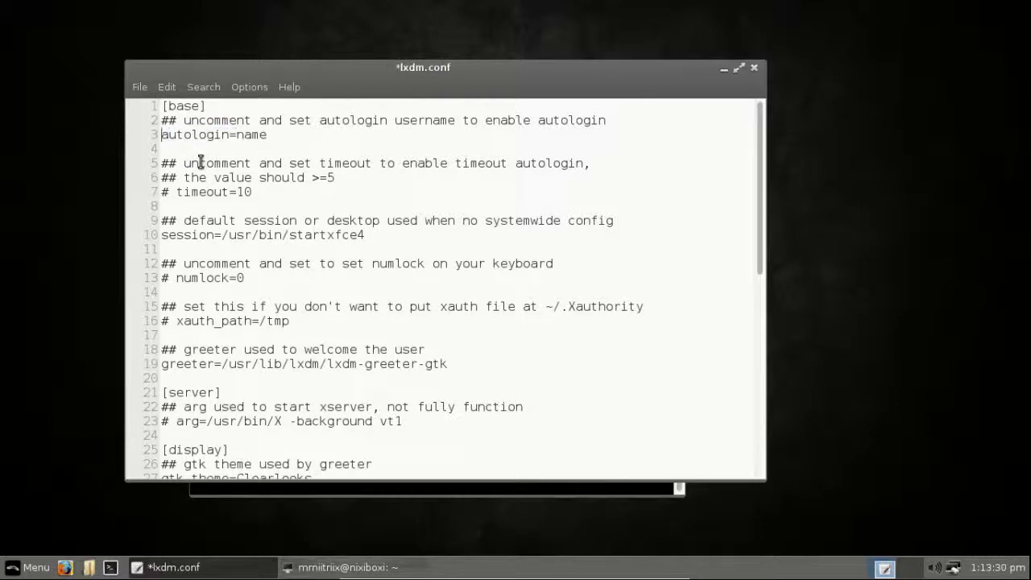
Step: Replace the placeholder 'name' with the user's login name, then close Leafpad, saving changes
click(282, 134)
key(BackSpace)
key(BackSpace)
key(BackSpace)
key(BackSpace)
text(mrniitriix)
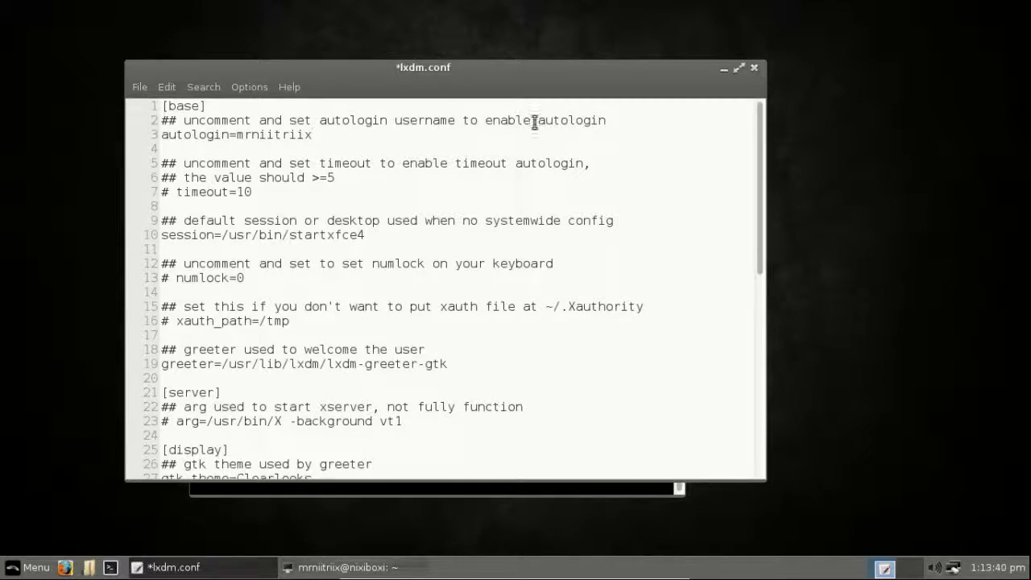
click(754, 68)
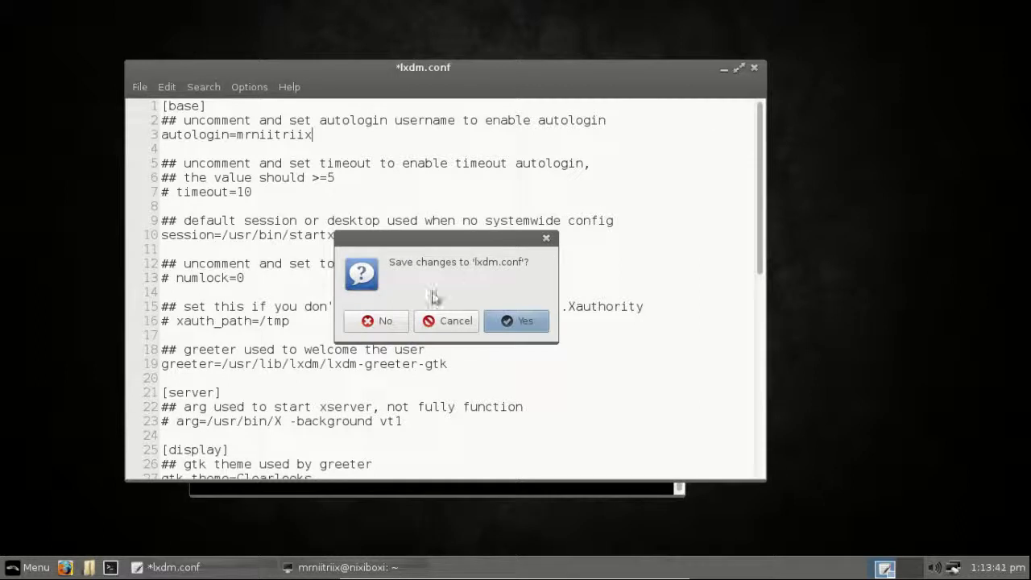
click(506, 318)
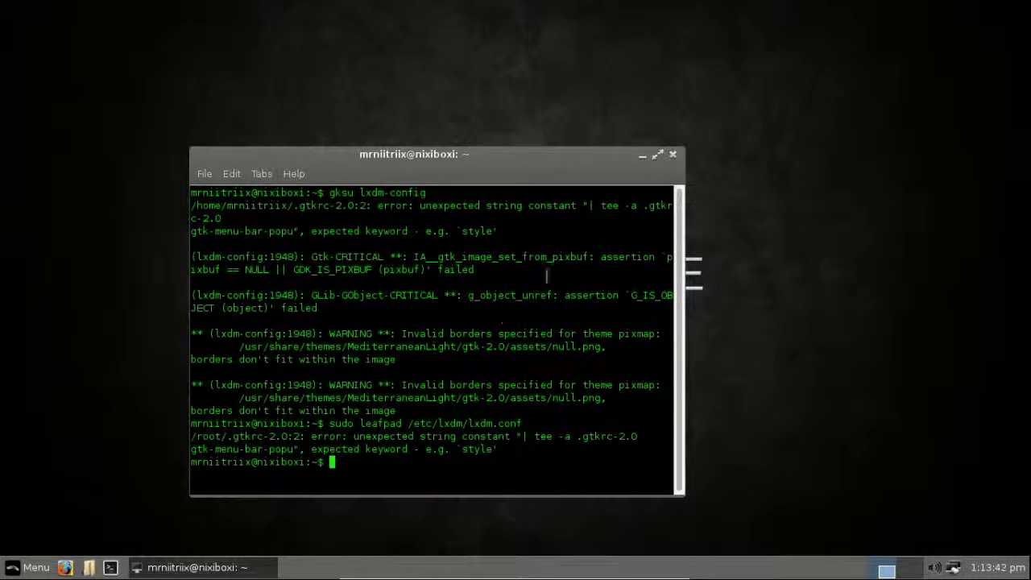
Step: Close the terminal and launch Install/Remove Software with the administrator password
click(674, 155)
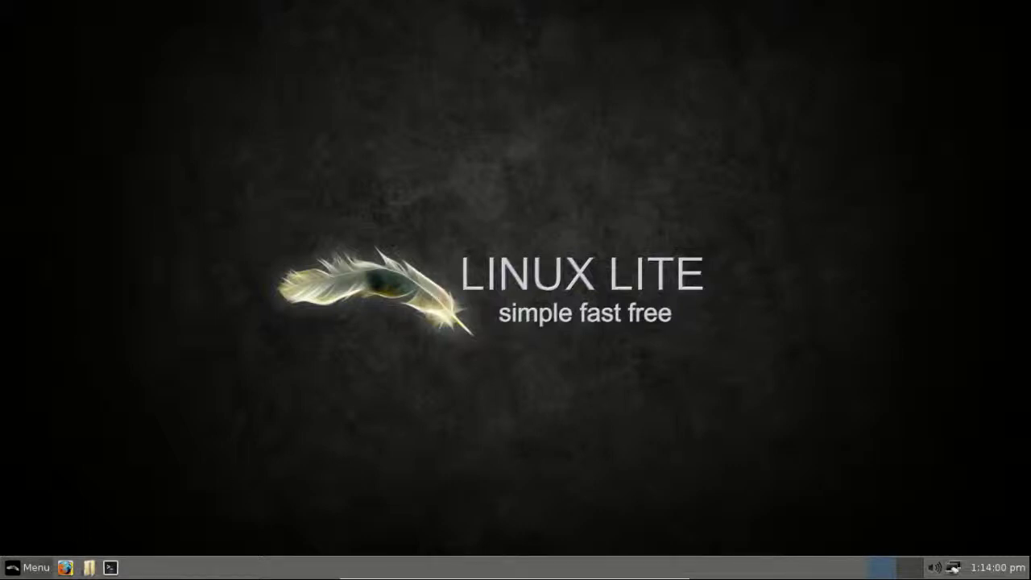
click(24, 567)
mouse_move(69, 504)
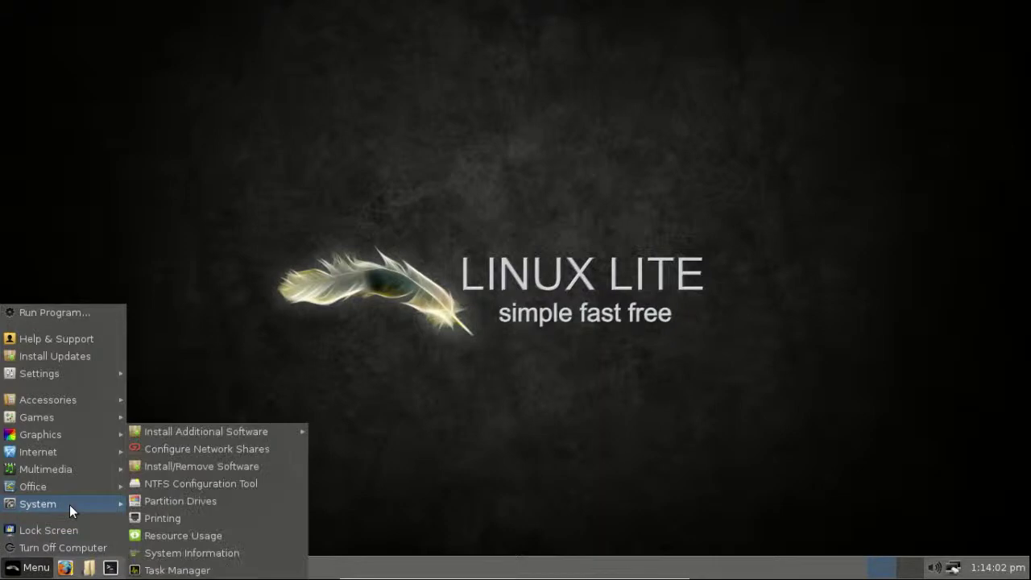
click(209, 466)
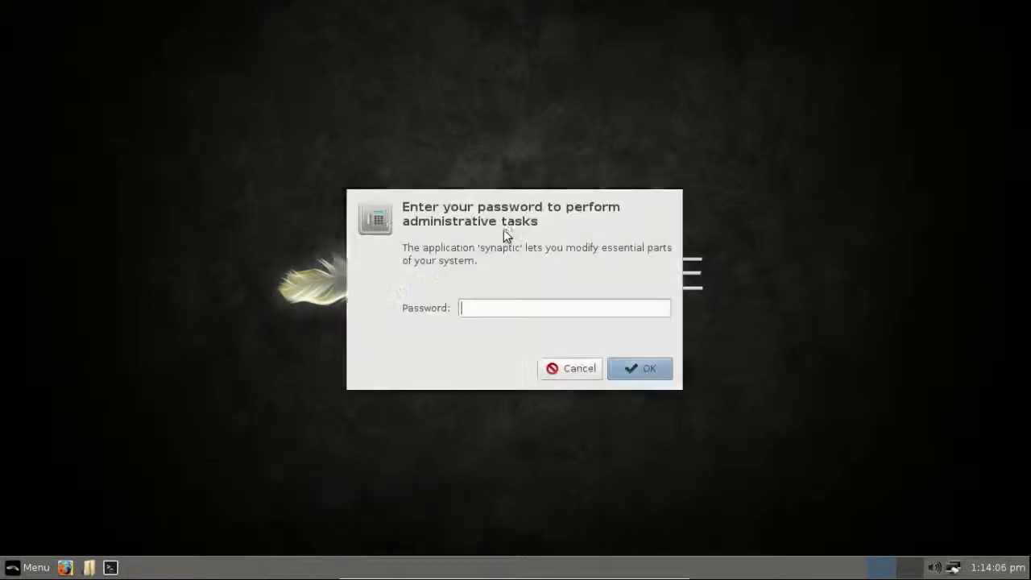
text(********)
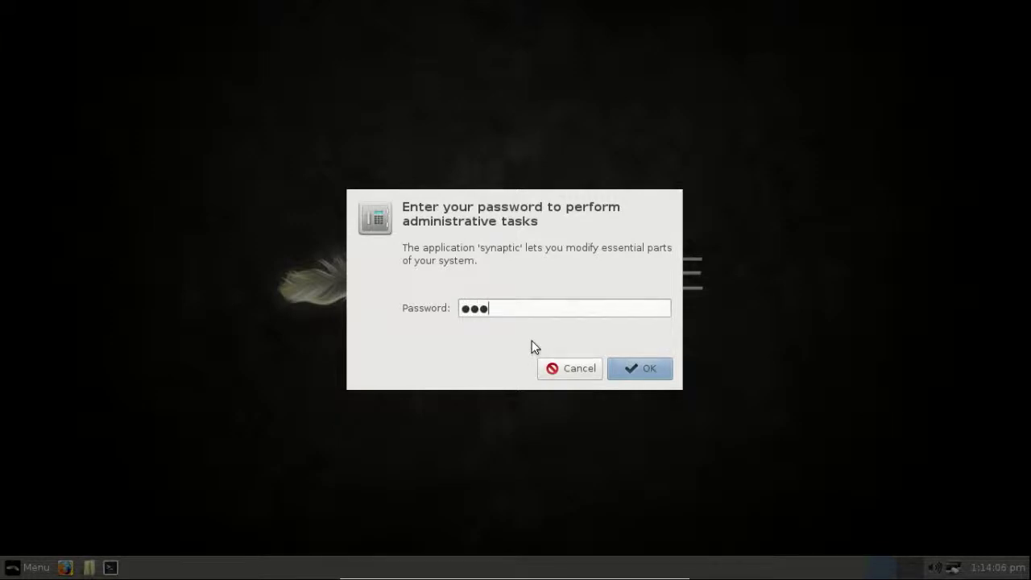
key(Return)
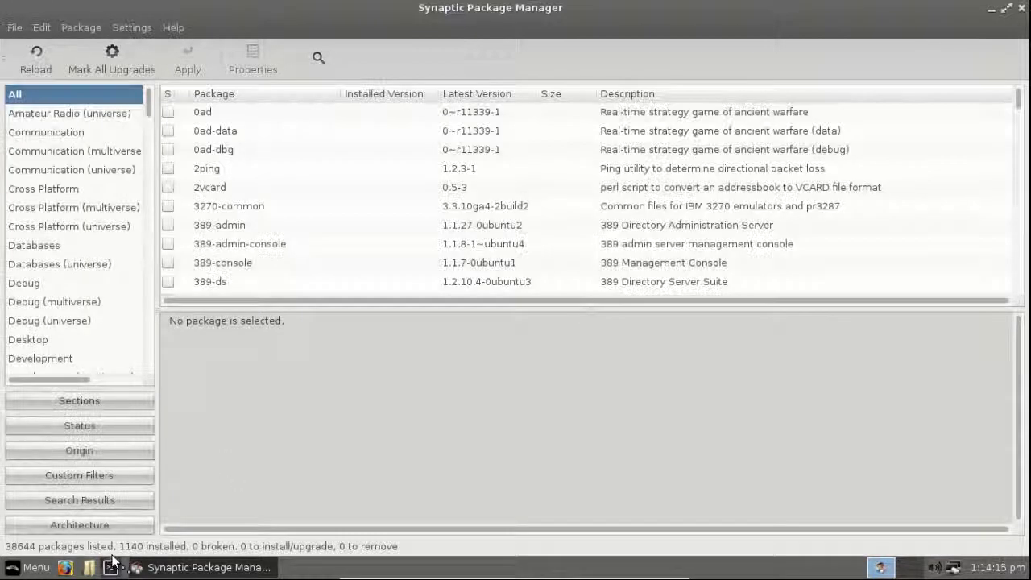
Step: Open a new terminal, center it, and close it again
click(111, 567)
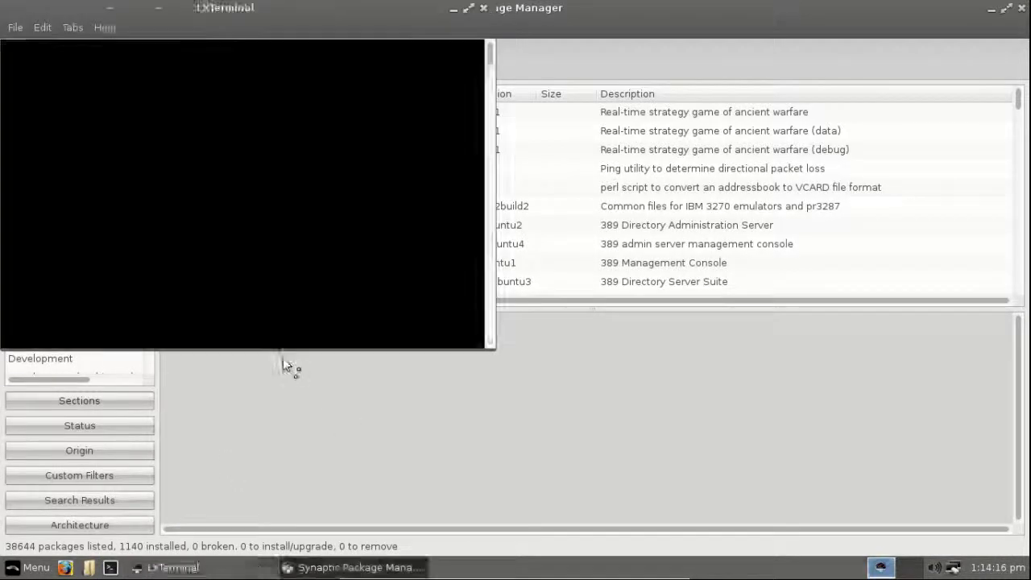
drag(251, 14, 432, 163)
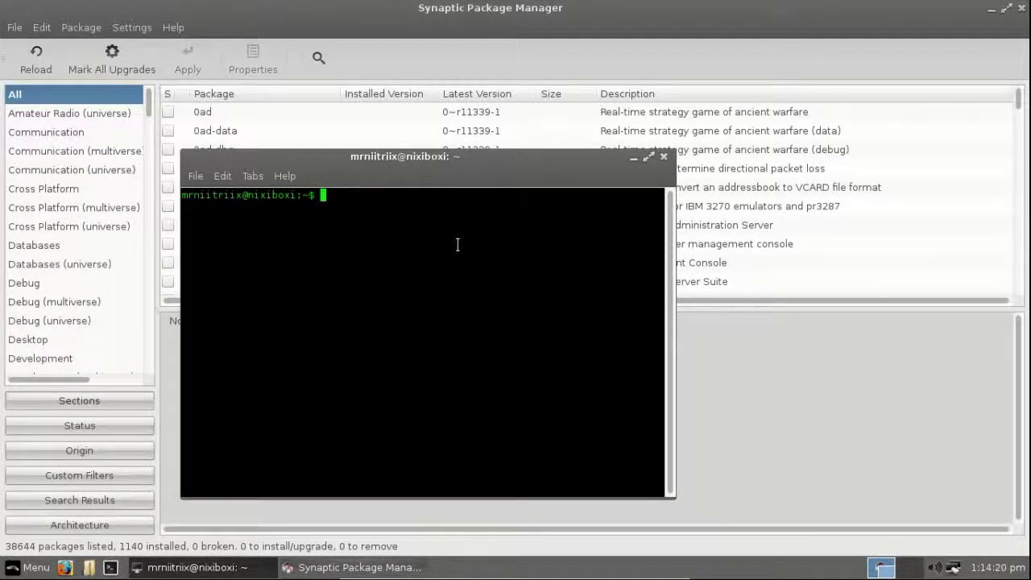
click(663, 158)
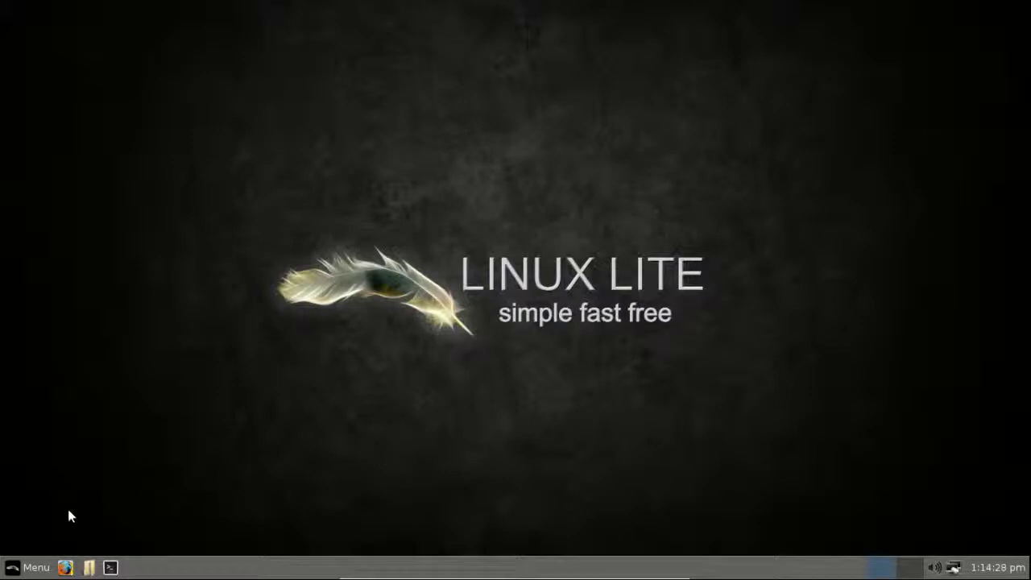
click(28, 567)
mouse_move(67, 406)
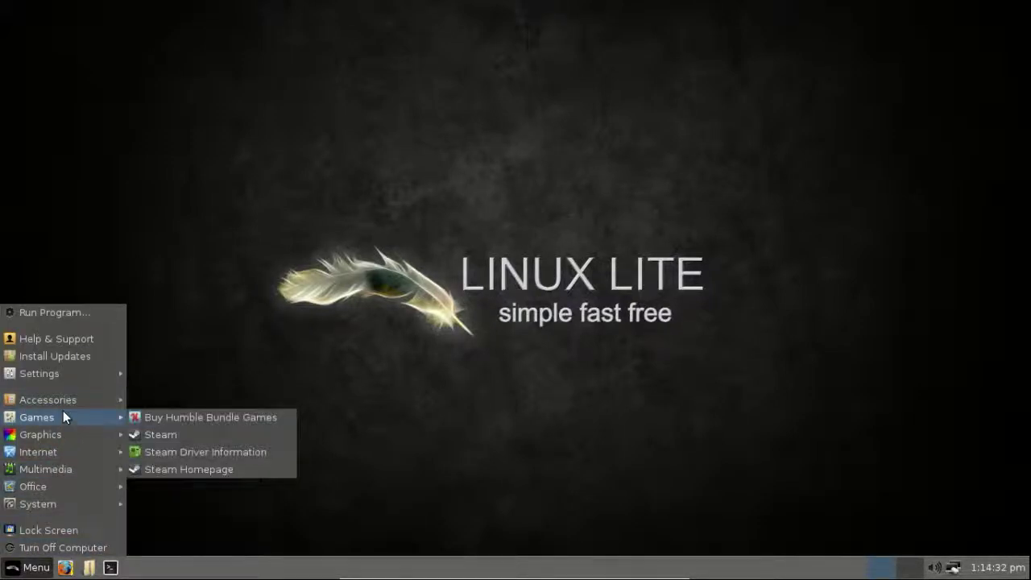
mouse_move(84, 434)
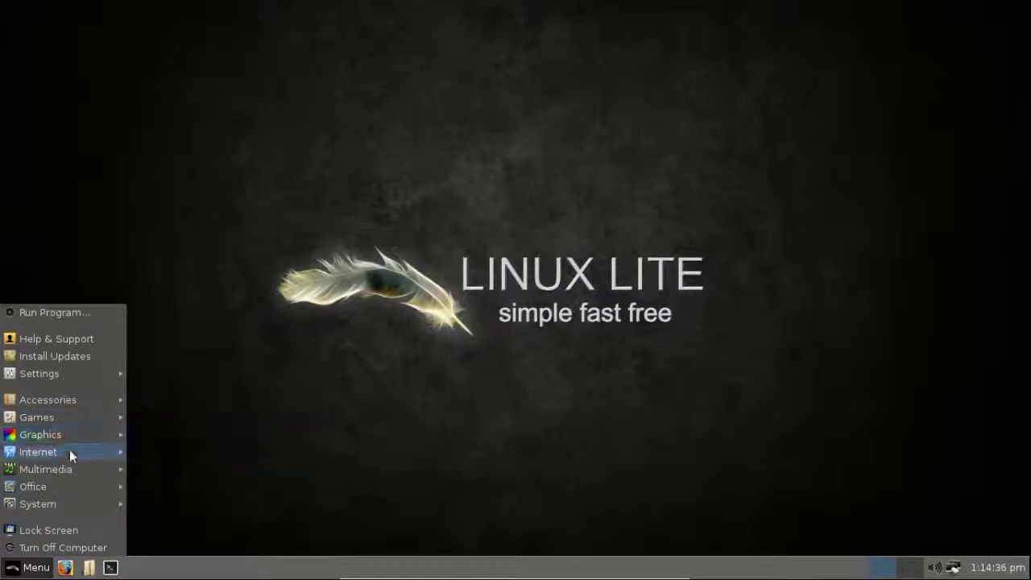
mouse_move(68, 452)
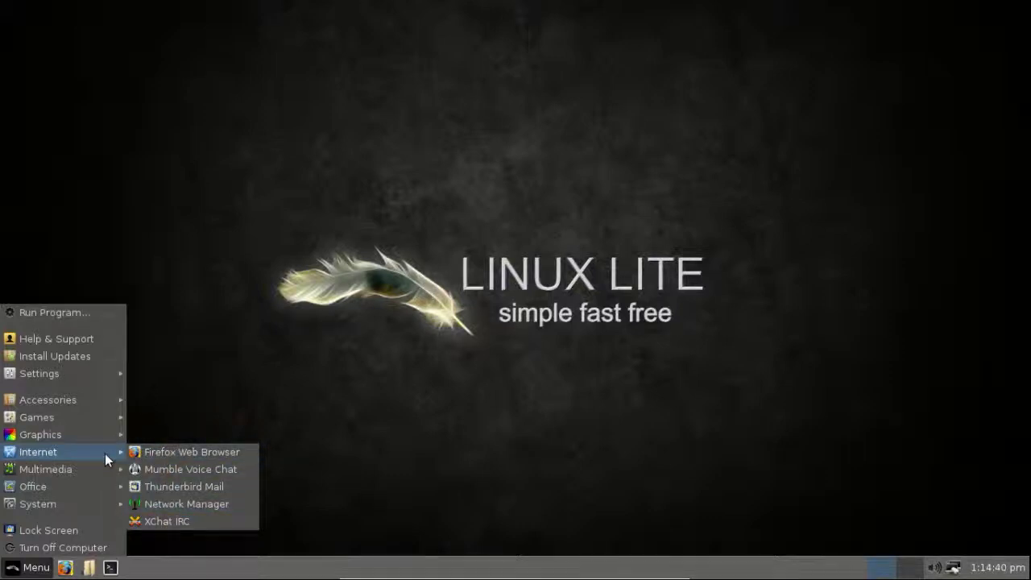
mouse_move(83, 472)
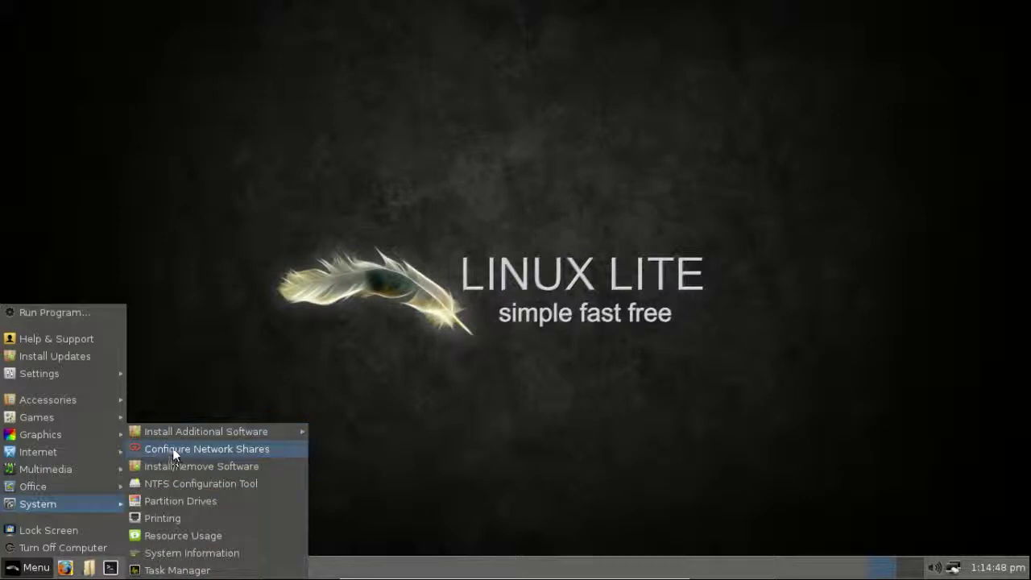
mouse_move(182, 429)
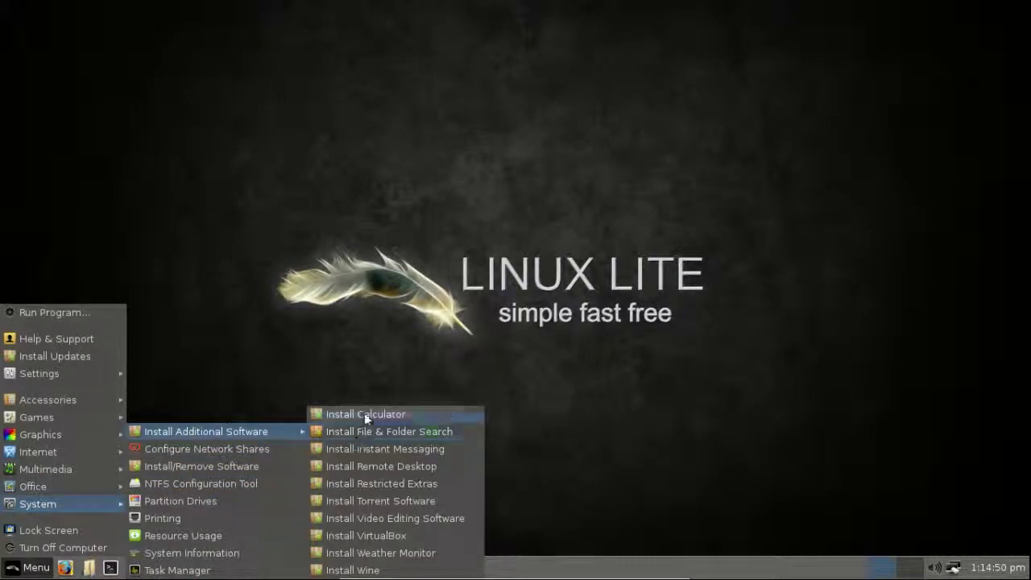
click(384, 298)
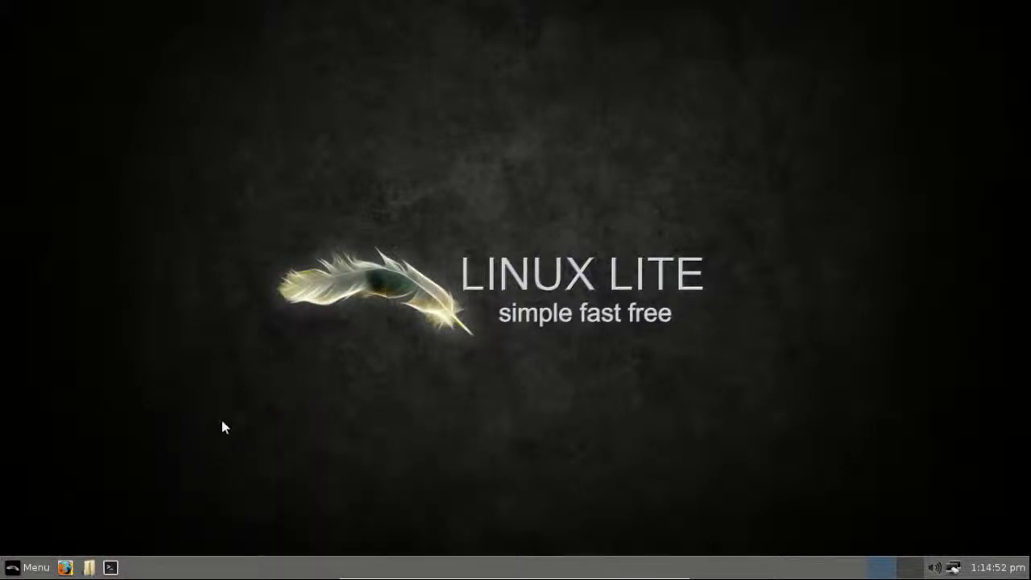